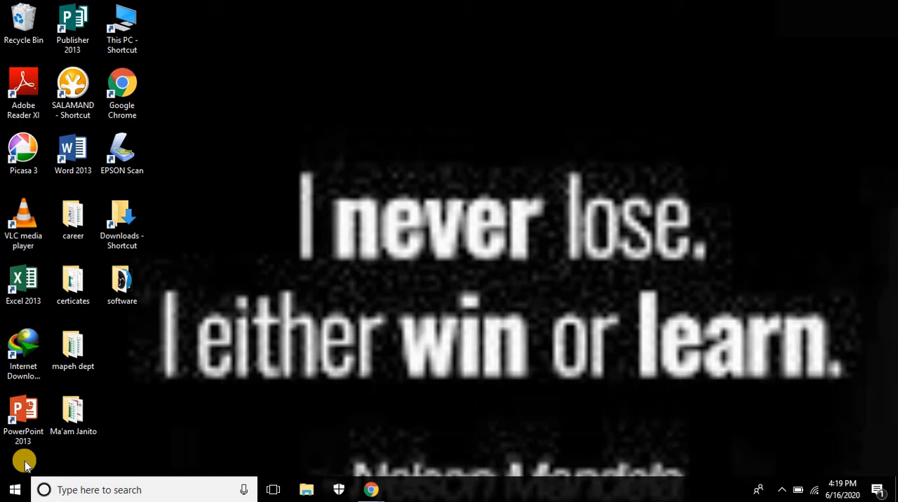
Step: Open Google Chrome and go to Google Drive
double_click(118, 85)
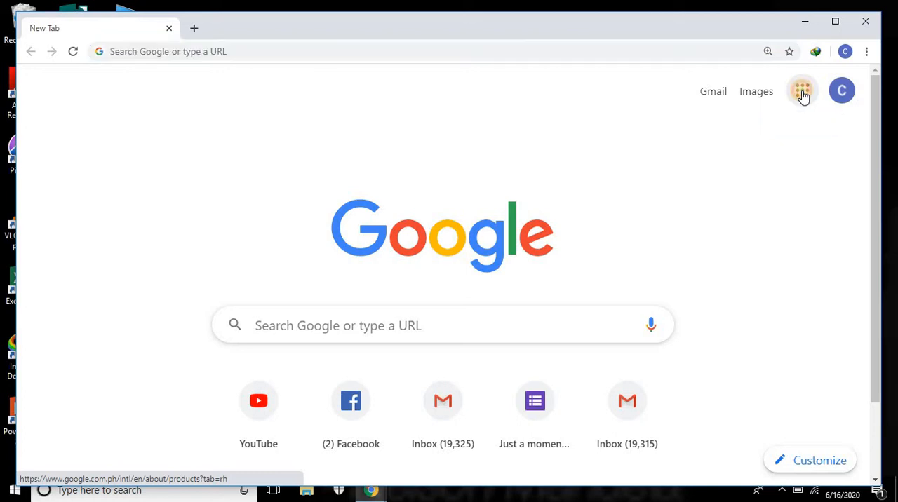
left_click(802, 93)
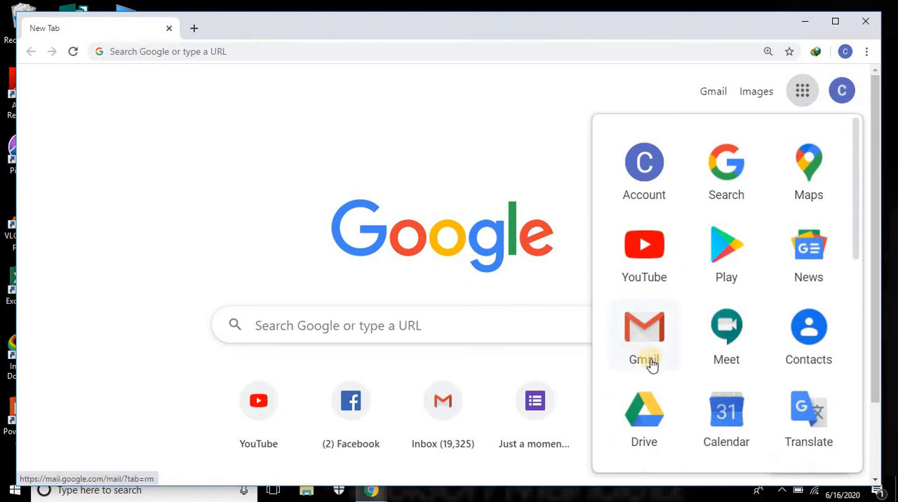
left_click(653, 418)
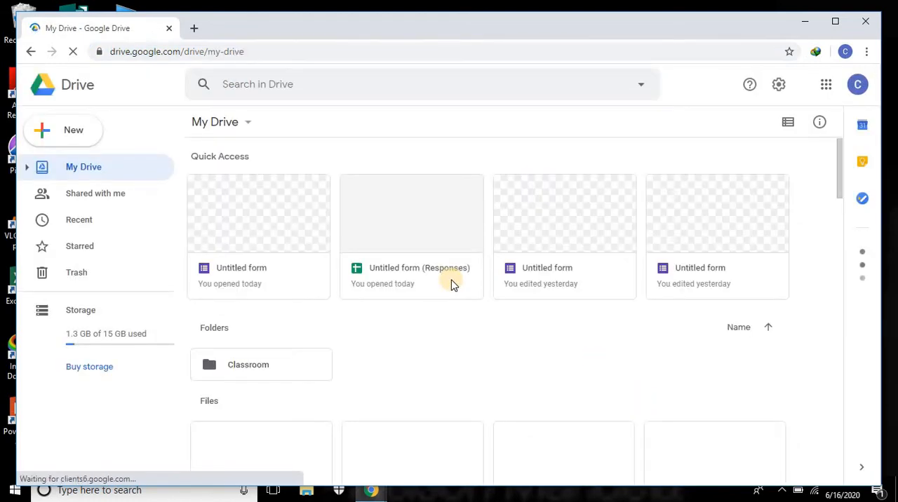
Step: Create a new blank Google Forms form from My Drive
left_click(70, 136)
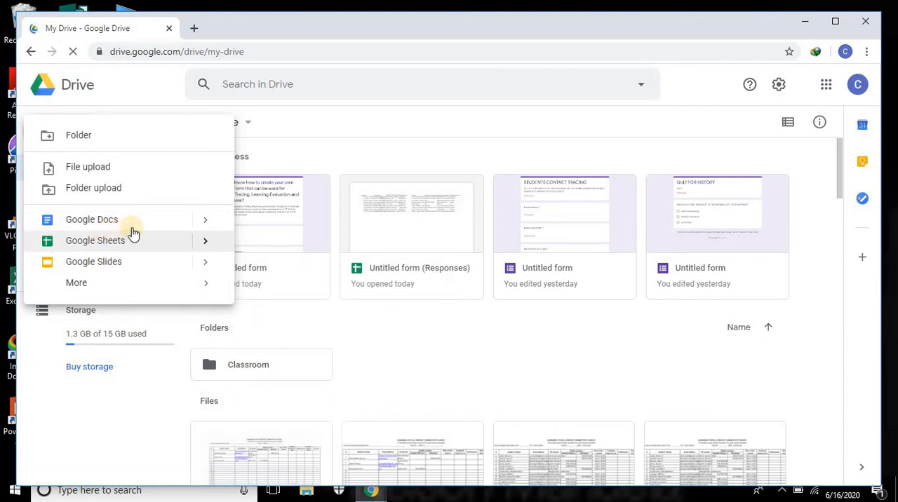
left_click(208, 228)
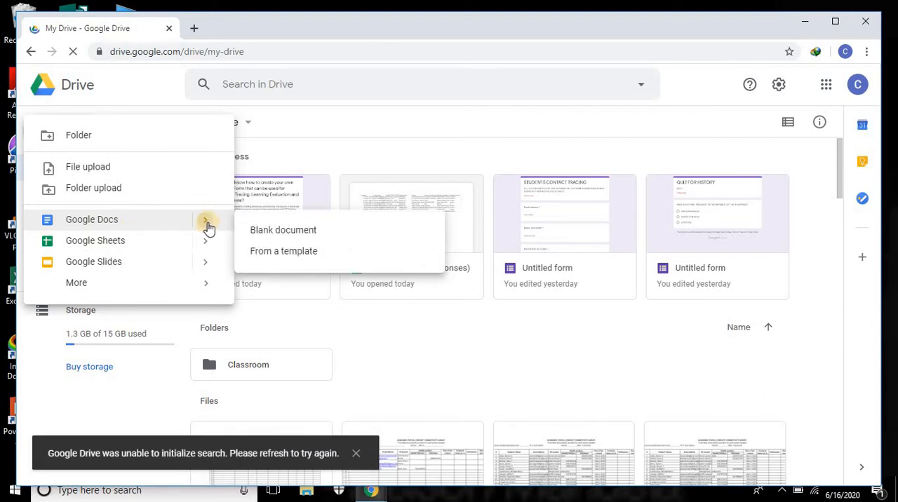
left_click(208, 226)
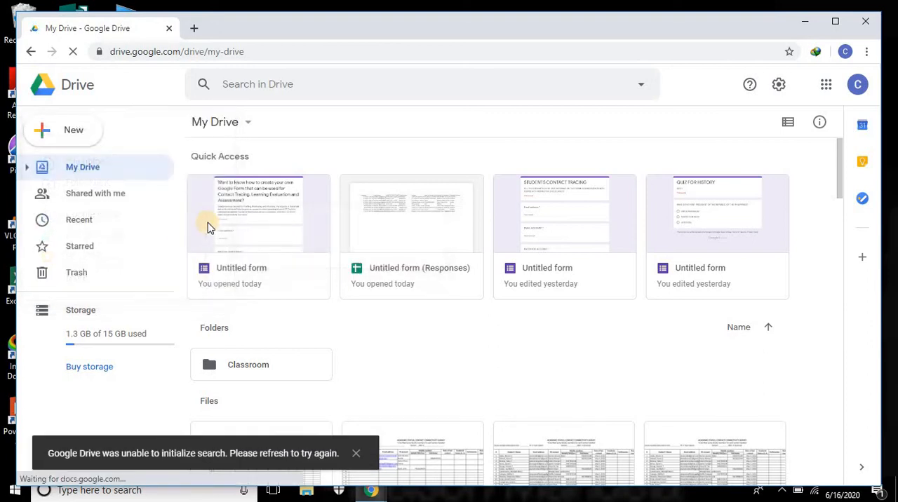
left_click(73, 134)
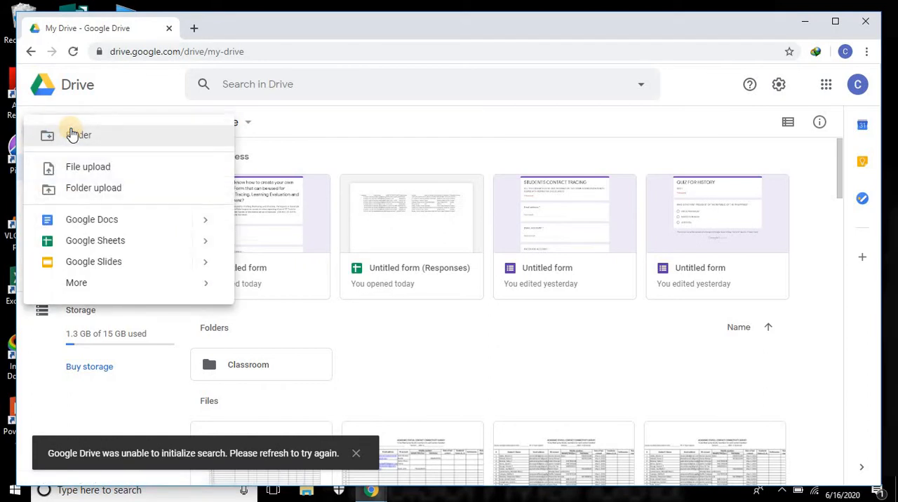
mouse_move(57, 283)
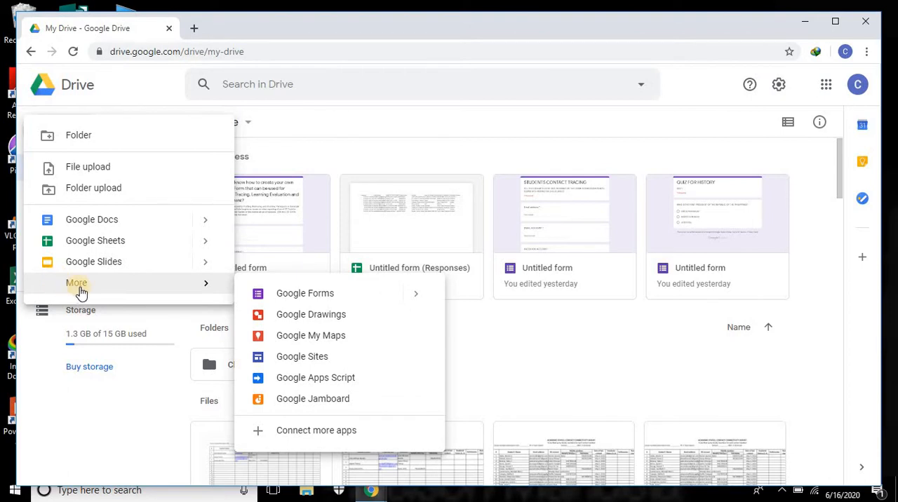
left_click(324, 302)
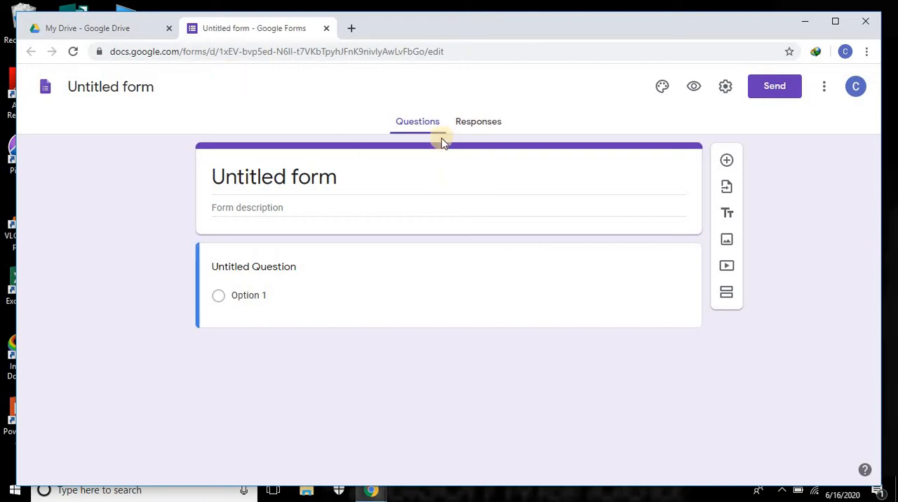
Step: Set the form's title to "Contact Tracing of Students"
left_click(351, 183)
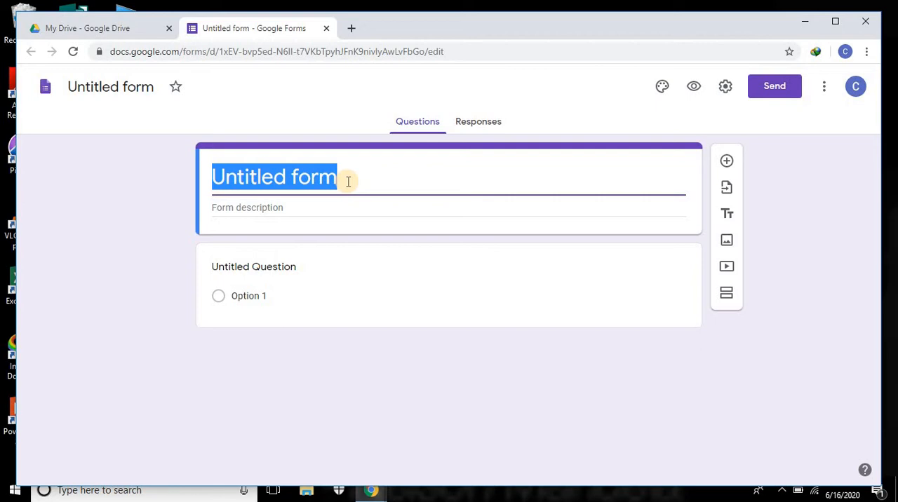
type("Cont")
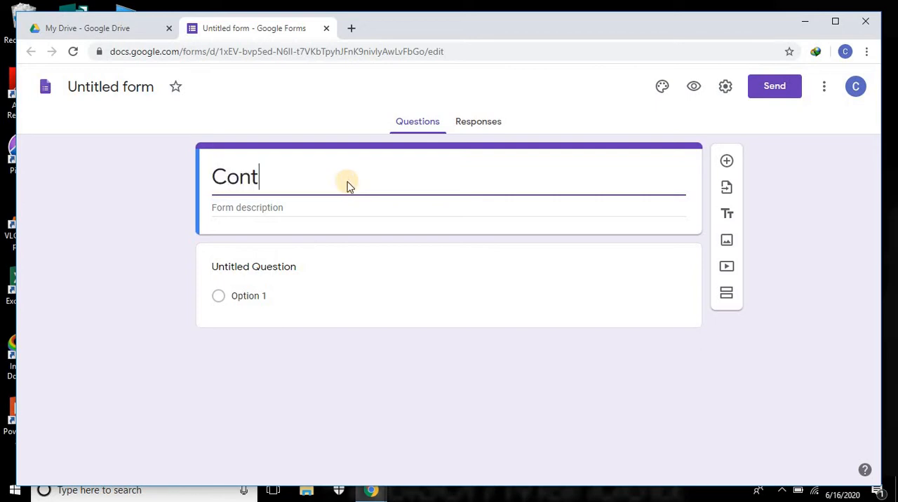
type("ract")
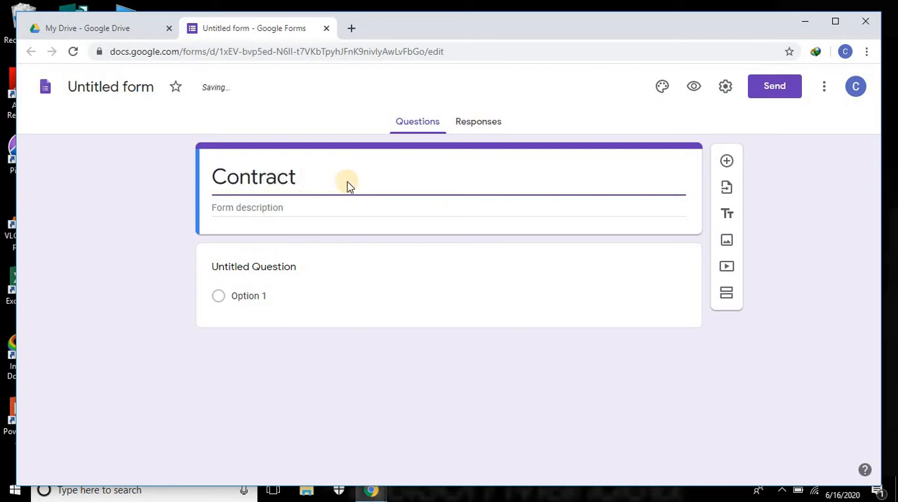
key("BackSpace")
key("BackSpace")
key("BackSpace")
key("BackSpace")
type("act Tracing")
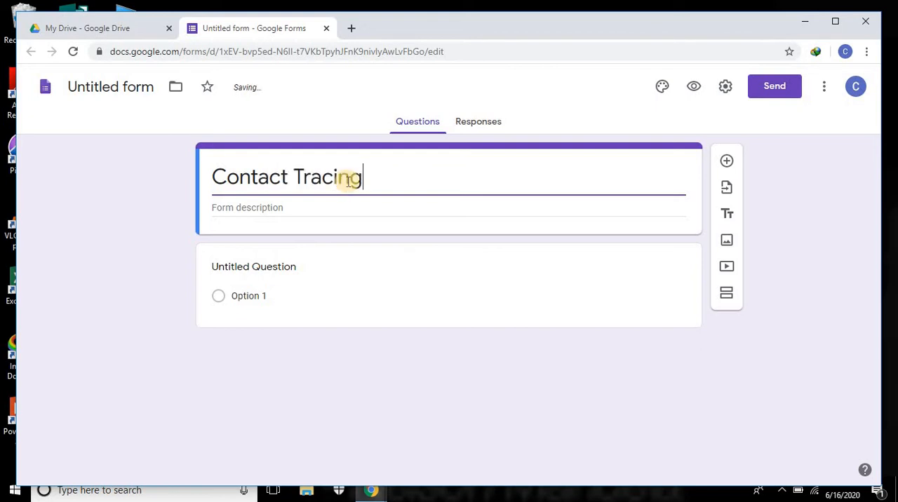
type(" of Students")
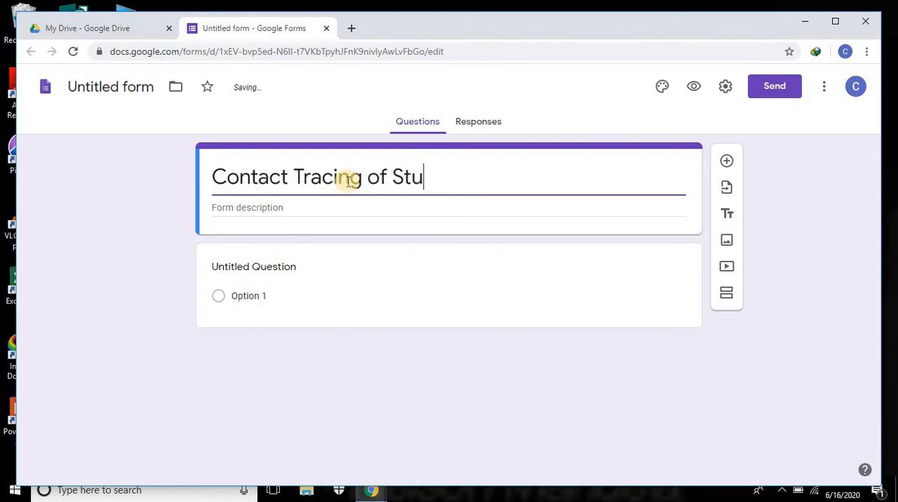
Step: Enter the form description "Fill up this form with up-to-date information."
left_click(287, 208)
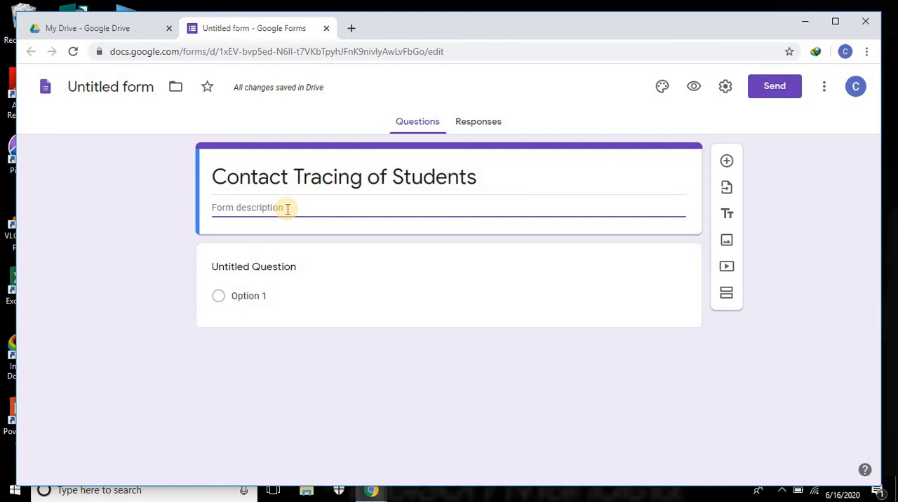
type("Fill ")
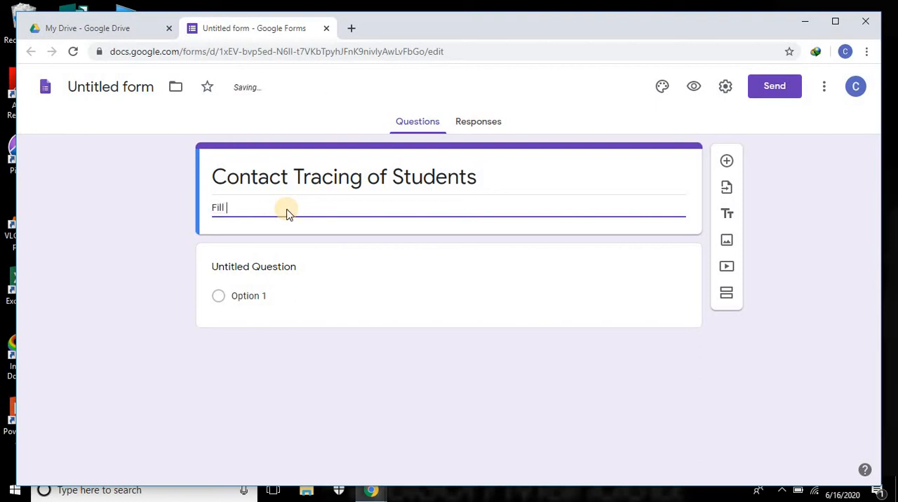
type("up this form with most")
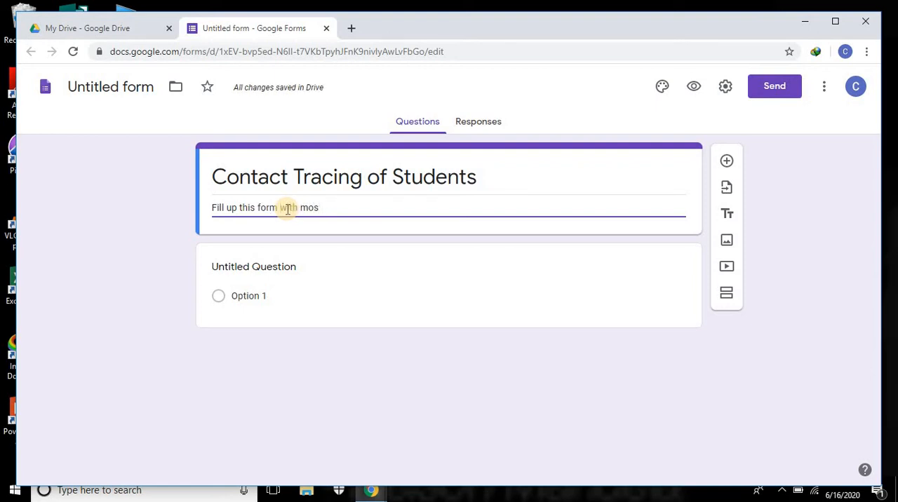
key("BackSpace")
key("BackSpace")
key("BackSpace")
type("up")
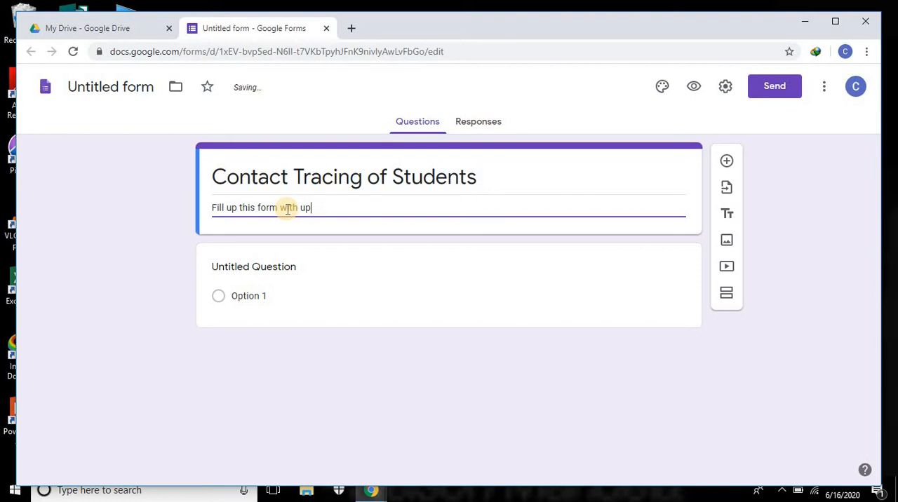
type("-to-date information")
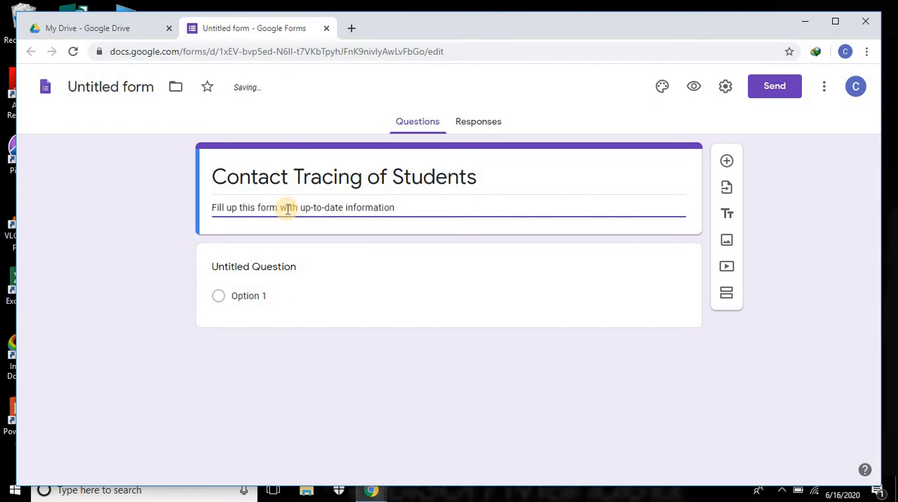
type(".")
Step: Turn the untitled first question into a required short-answer question titled "email of student"
left_click(297, 268)
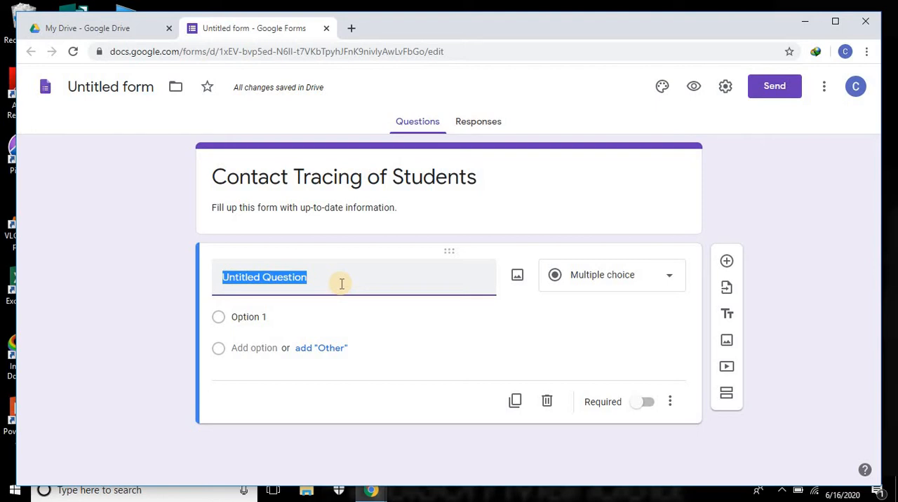
type("email o")
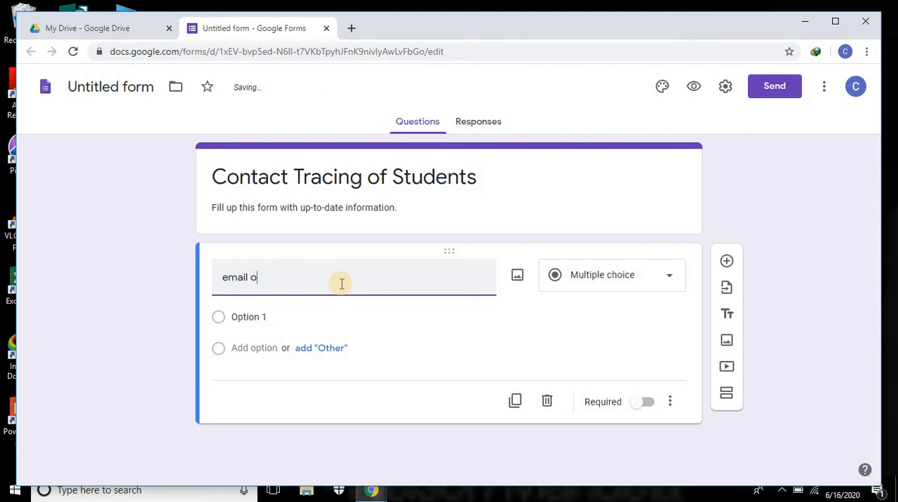
type("f student")
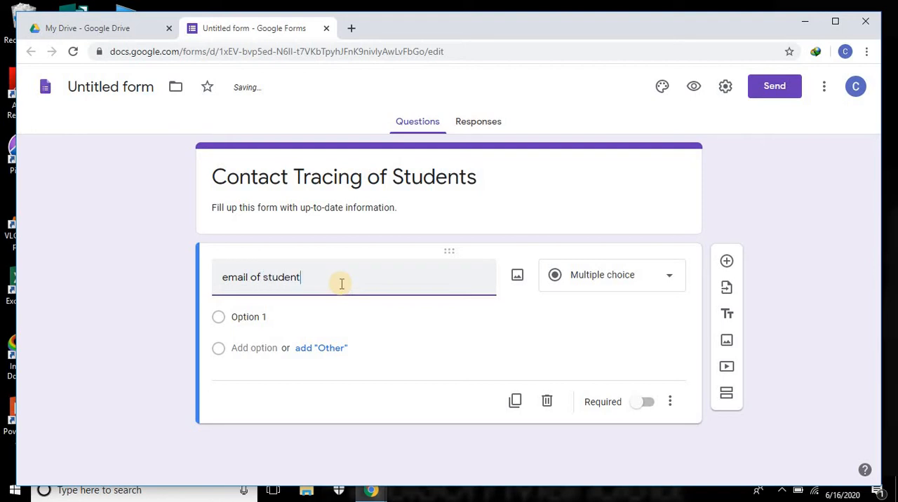
left_click(665, 279)
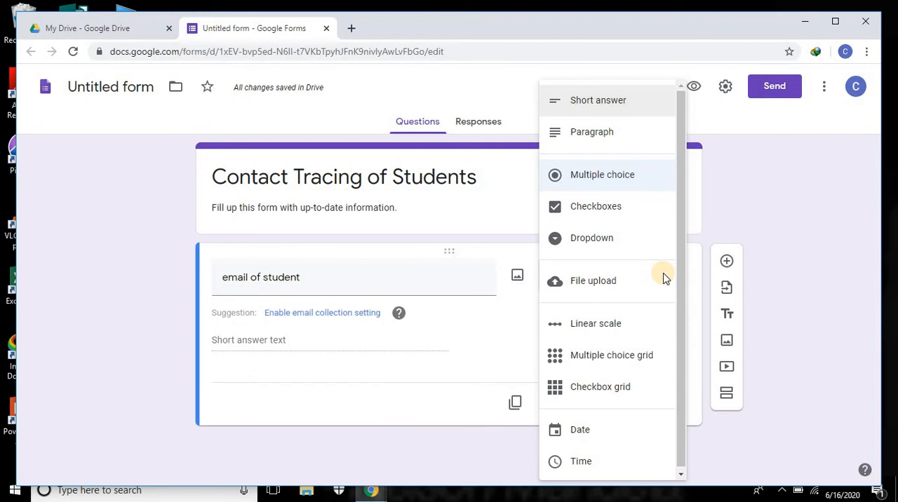
left_click(621, 102)
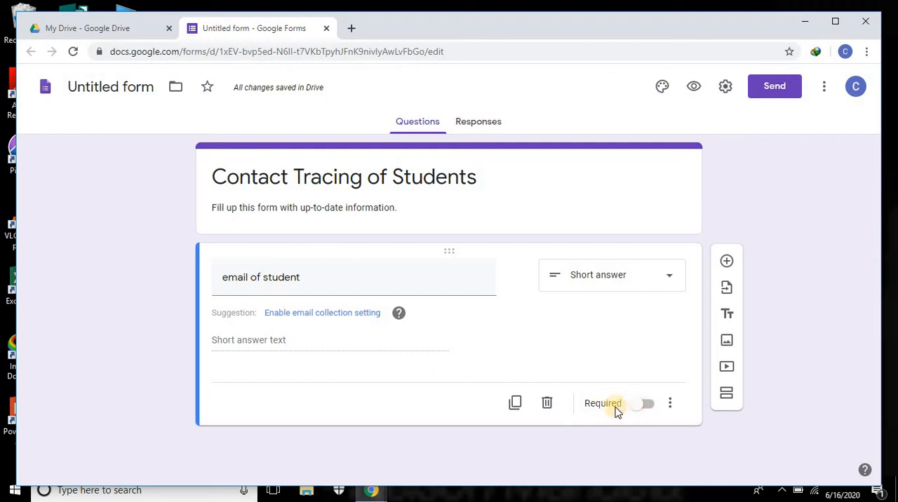
left_click(644, 406)
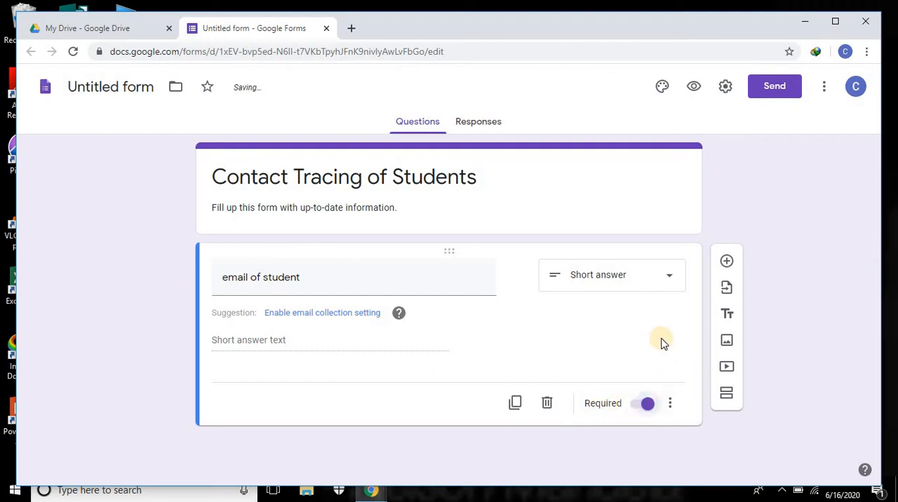
Step: Add a required short-answer question titled "Name of the Student ( Family Name, Given Name, Middle Initial)"
left_click(727, 263)
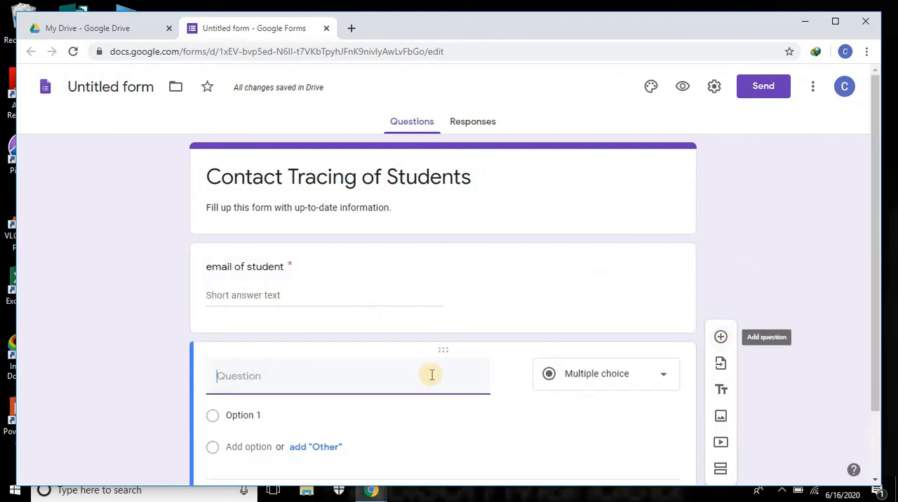
left_click(293, 380)
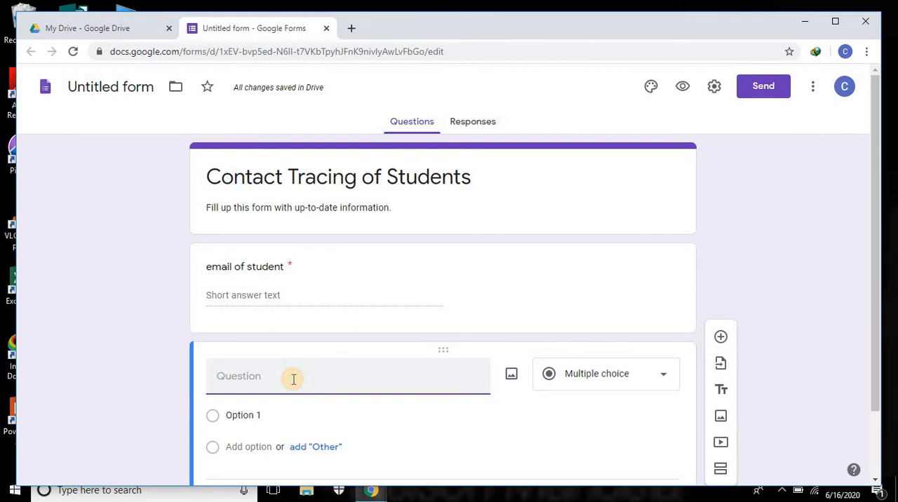
type("Name of the St")
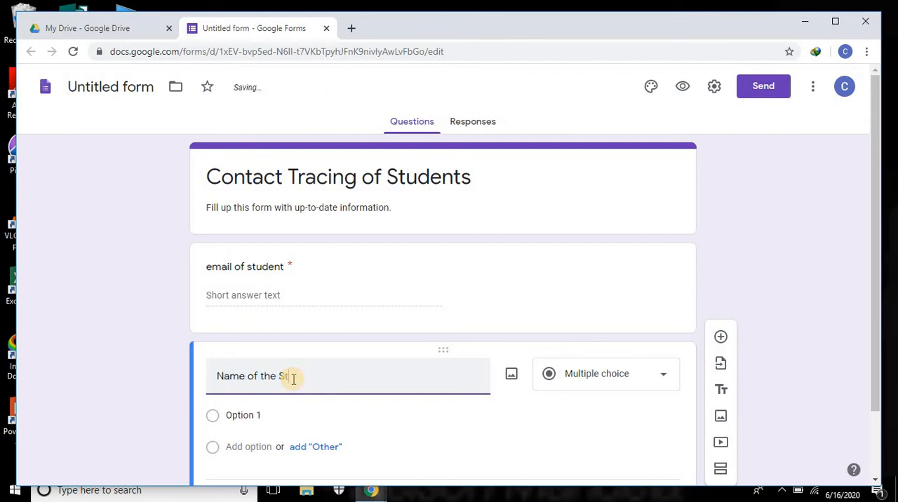
type("udent (")
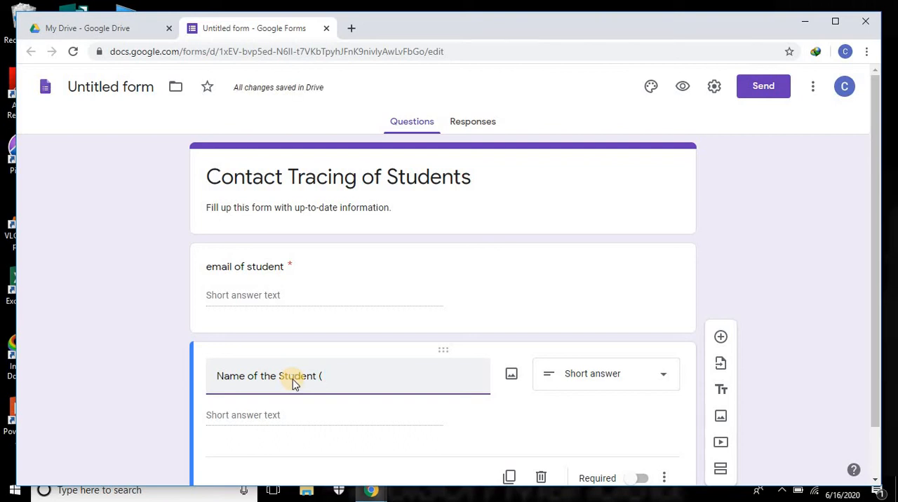
type("Family N")
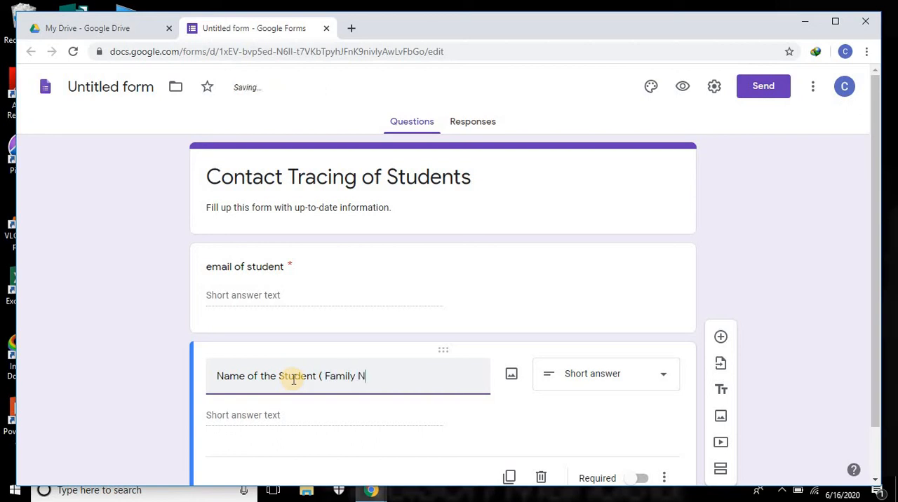
type("ame, F")
key("BackSpace")
type("Given NAme, ")
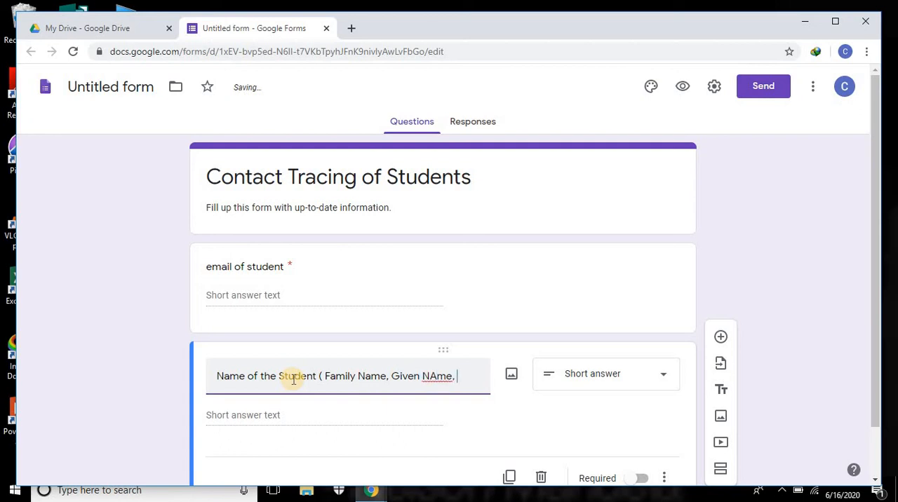
type("m")
key("BackSpace")
key("BackSpace")
key("BackSpace")
key("BackSpace")
key("BackSpace")
key("BackSpace")
type("ame.")
type(" Middle I")
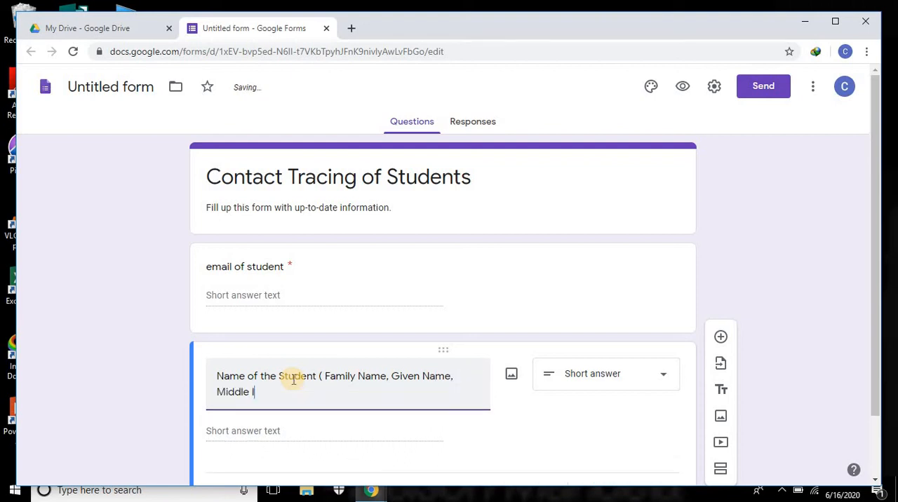
type("nitial)")
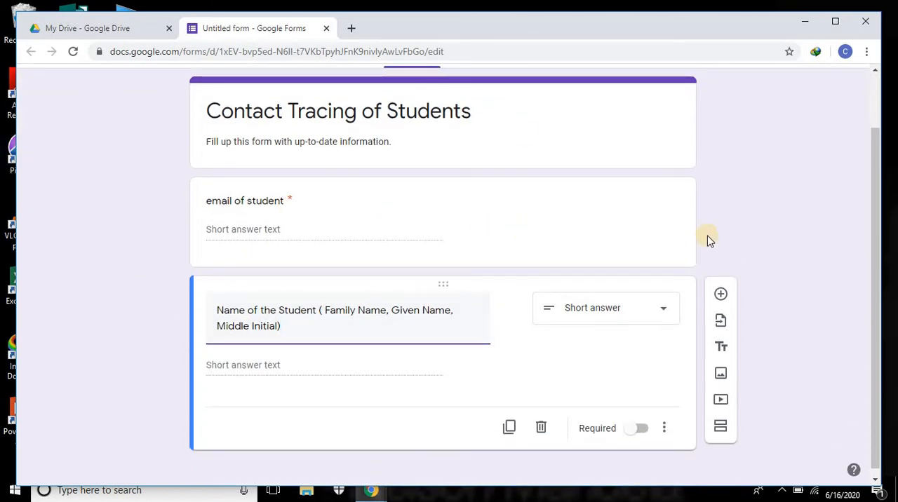
left_click(640, 428)
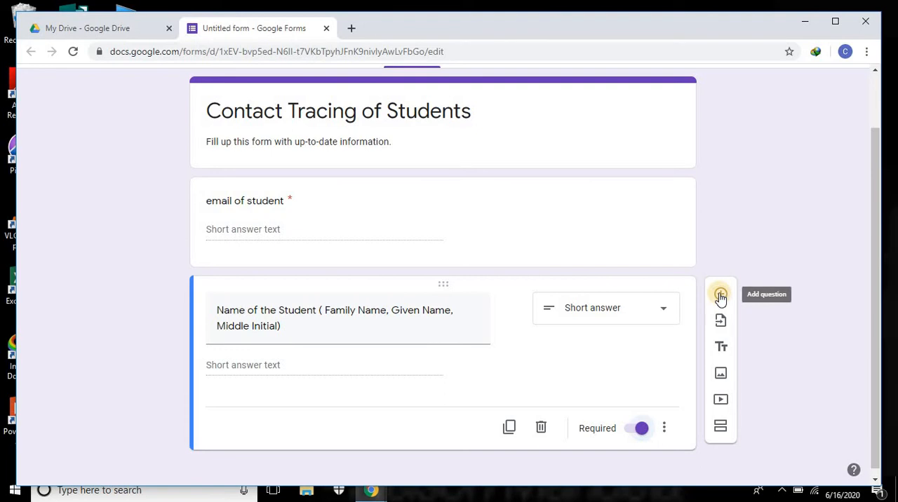
Step: Add a required short-answer question titled "Facebook Account of the Student"
left_click(720, 295)
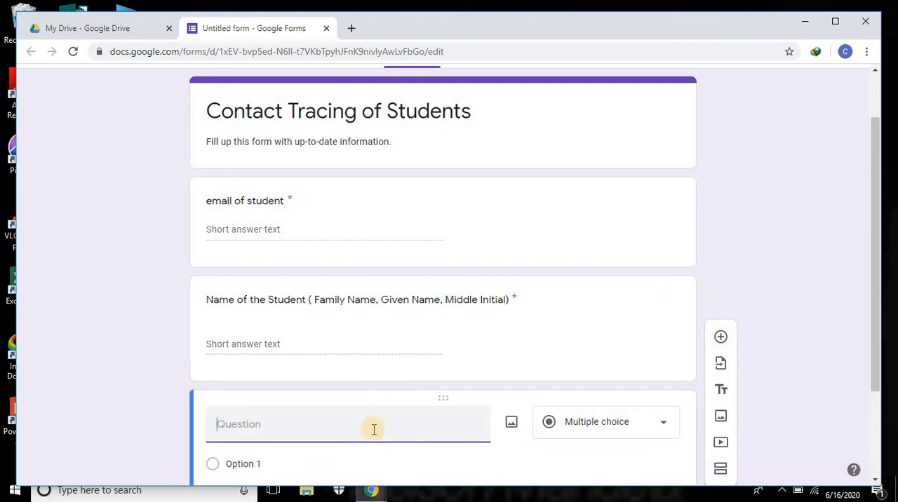
type("Facebook Ac")
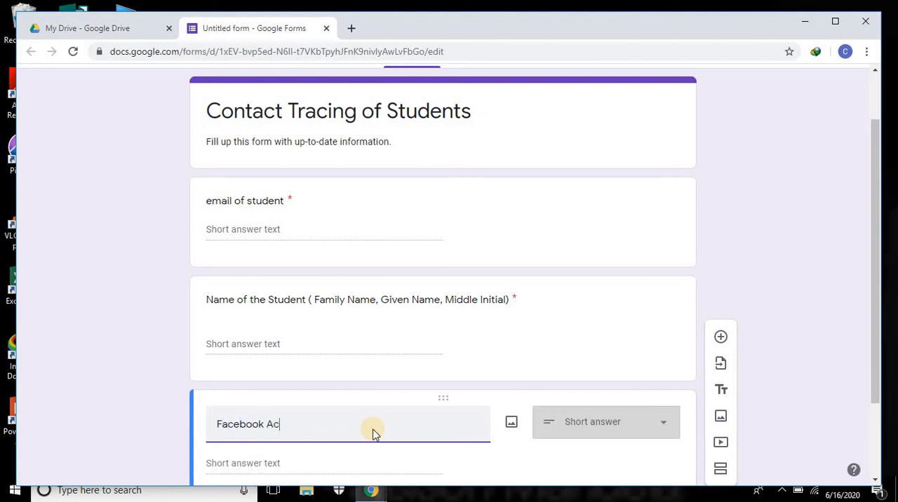
type("count o")
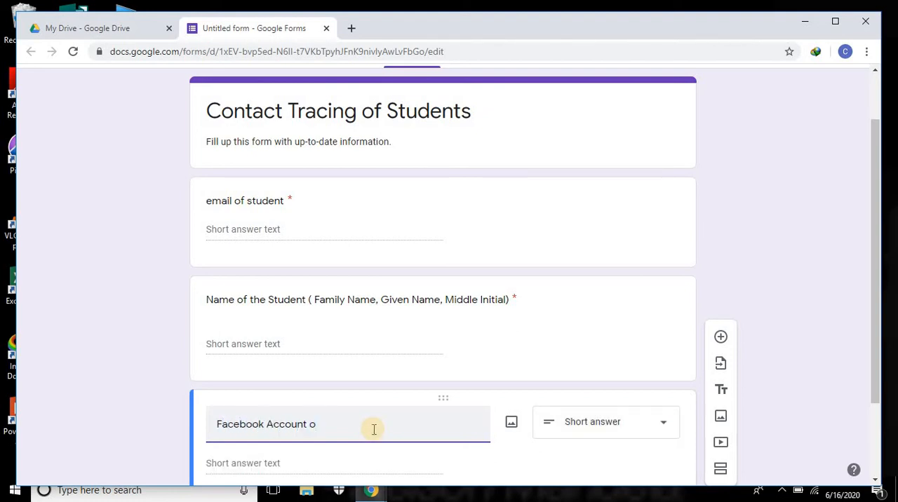
type("f the Student")
scroll(609, 395, "down", 2)
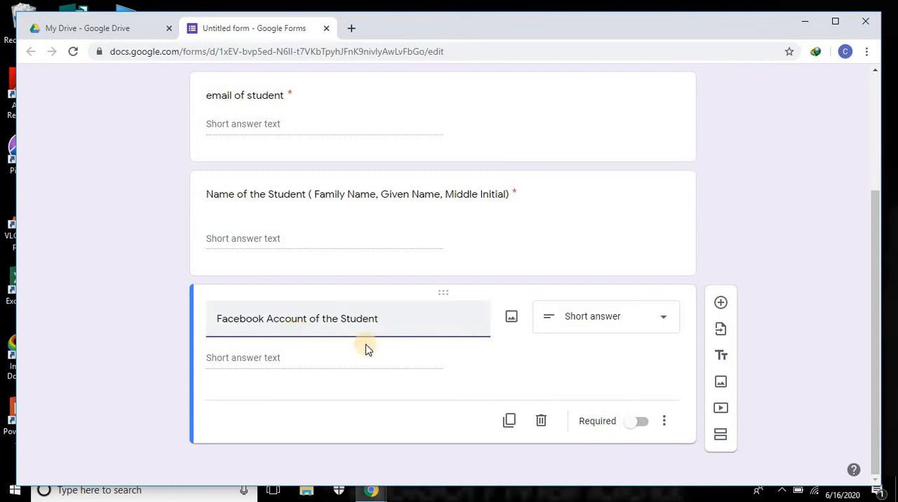
left_click(642, 425)
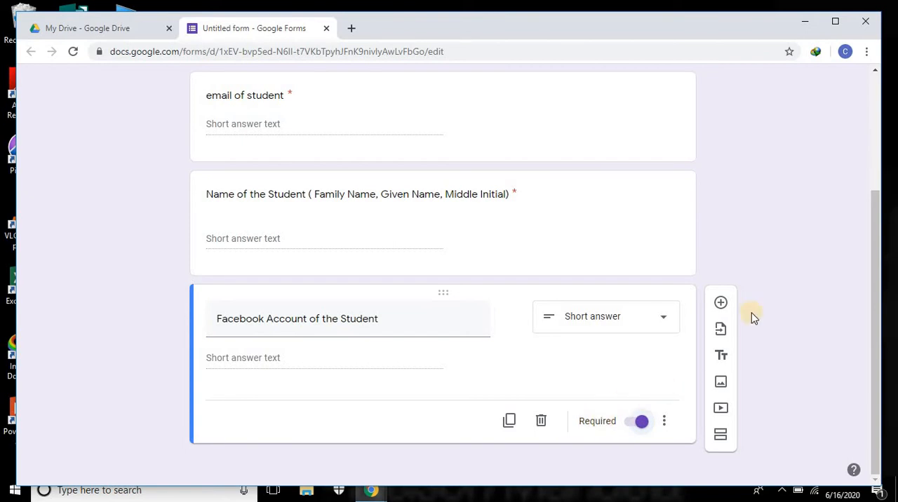
Step: Add a required short-answer question titled "Cellphone Number"
left_click(720, 307)
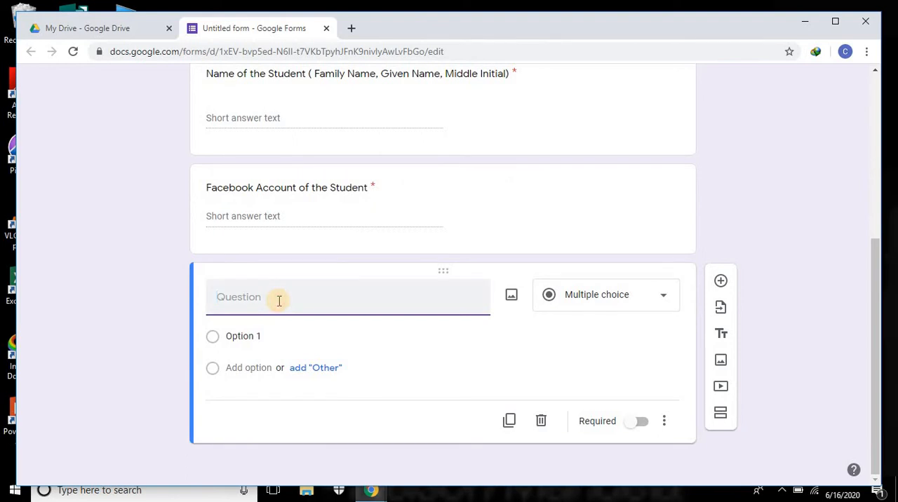
type("Cell")
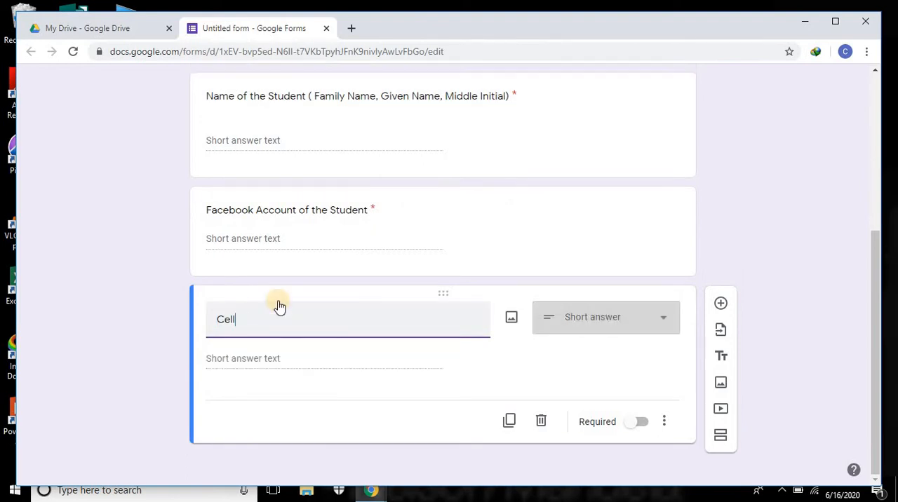
type("phone")
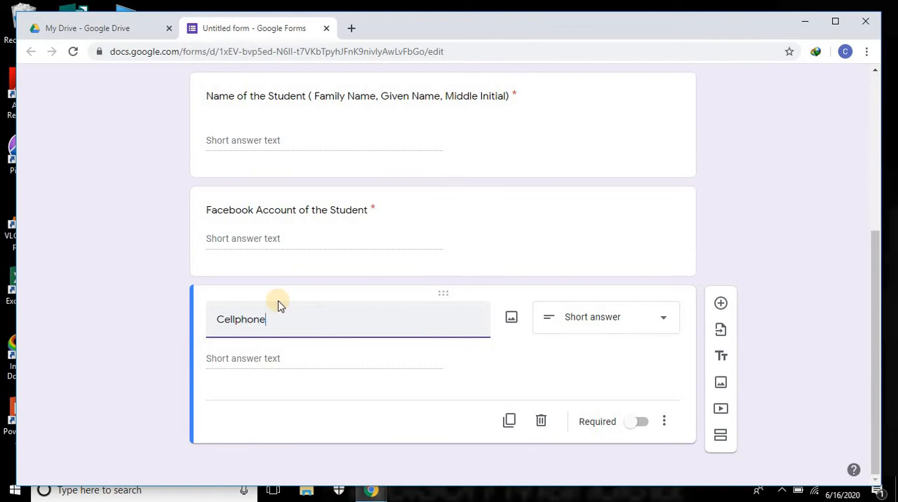
key("BackSpace")
key("BackSpace")
key("BackSpace")
key("BackSpace")
type("hone #")
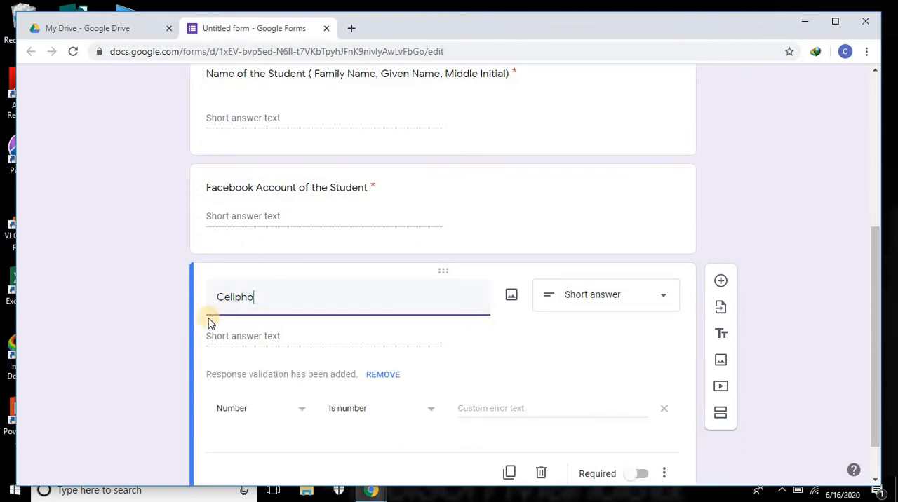
key("BackSpace")
key("BackSpace")
type("Number")
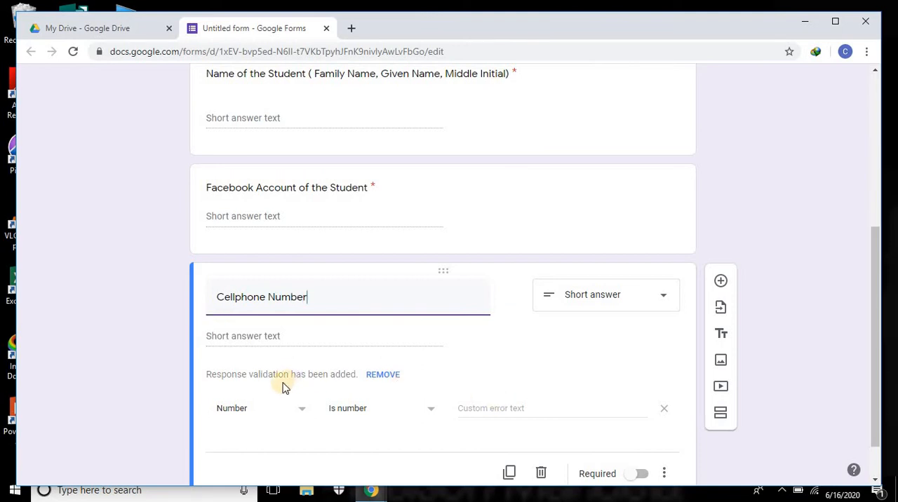
scroll(456, 323, "down", 1)
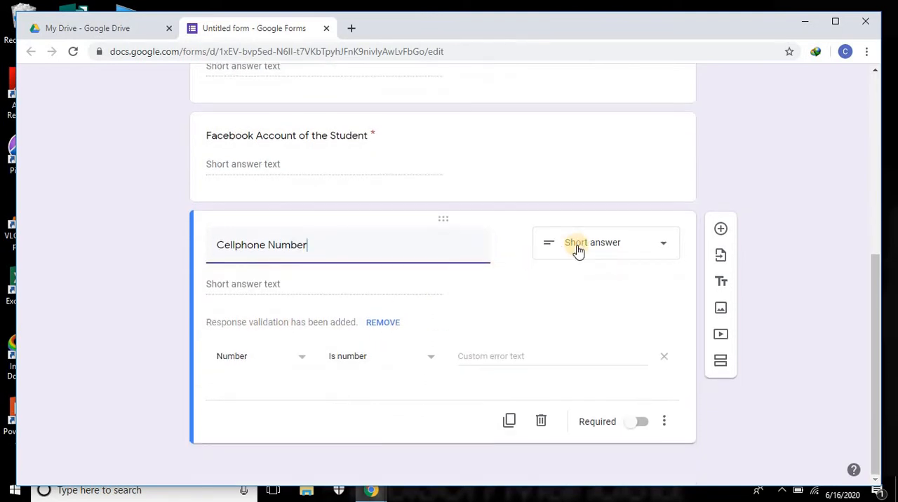
left_click(640, 423)
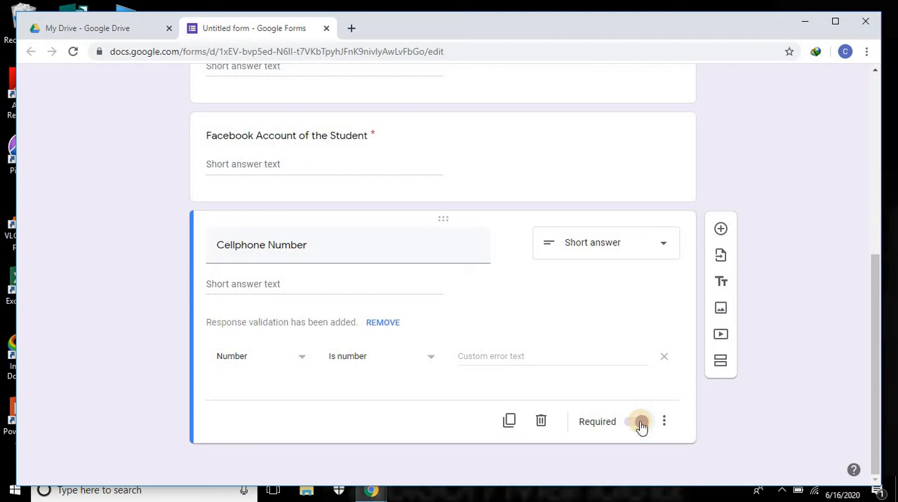
left_click(641, 423)
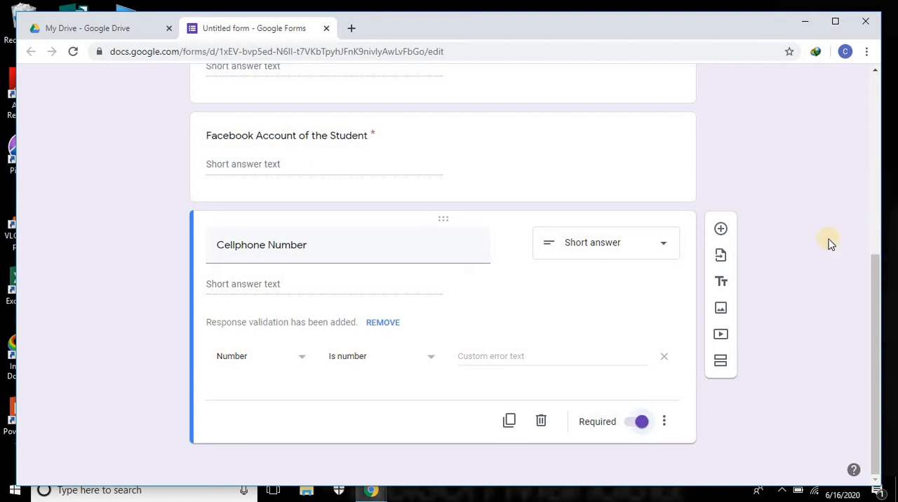
Step: Add a required short-answer question titled "Address of the Student"
left_click(721, 232)
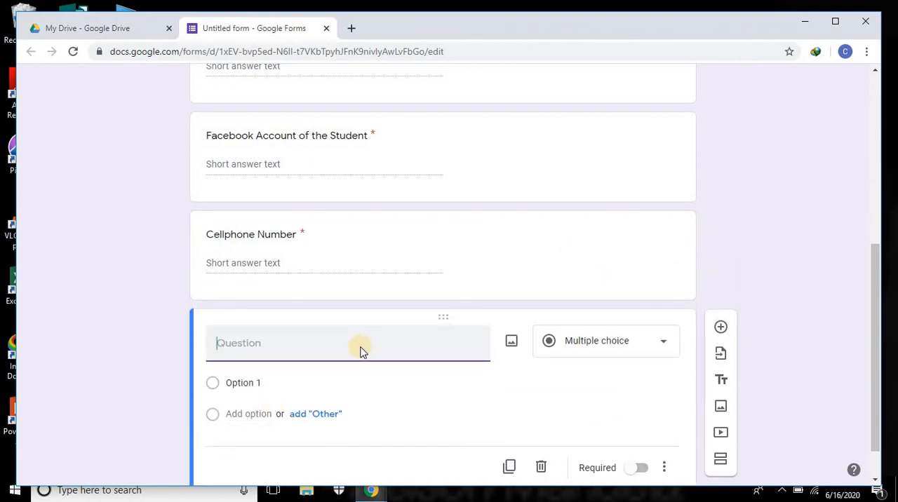
type("Address of ")
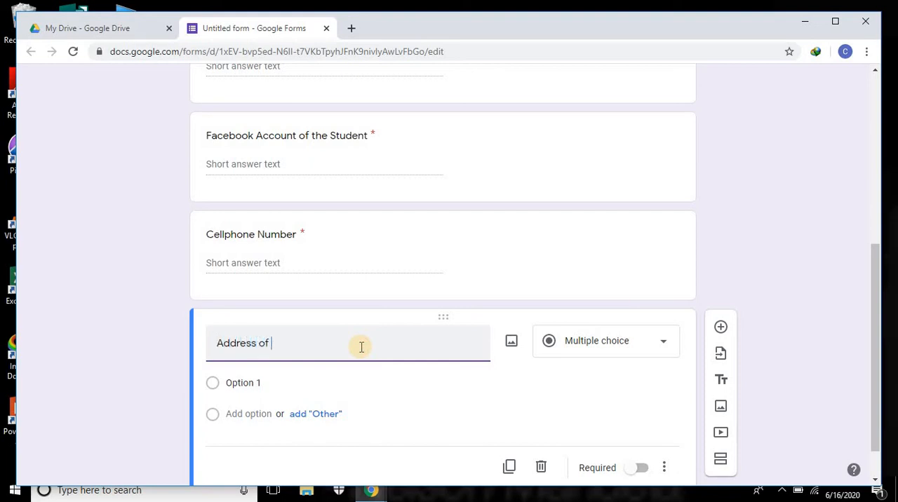
type("the Student")
left_click(660, 356)
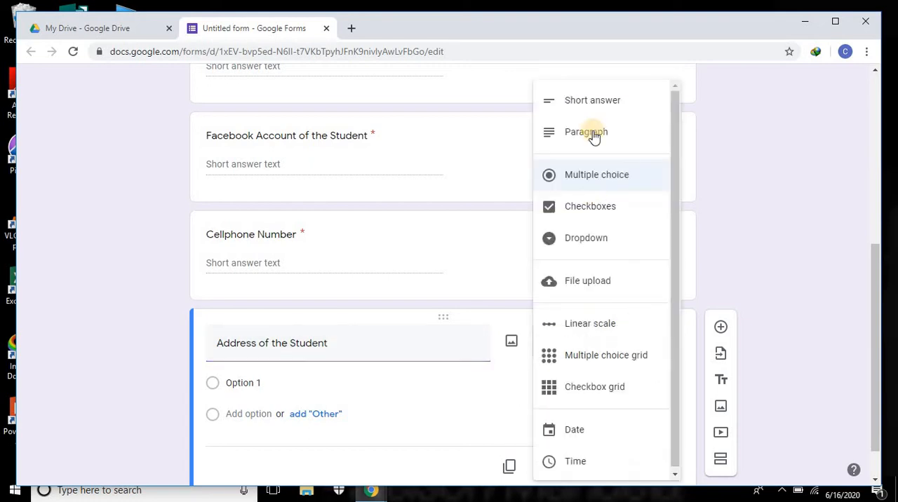
left_click(585, 111)
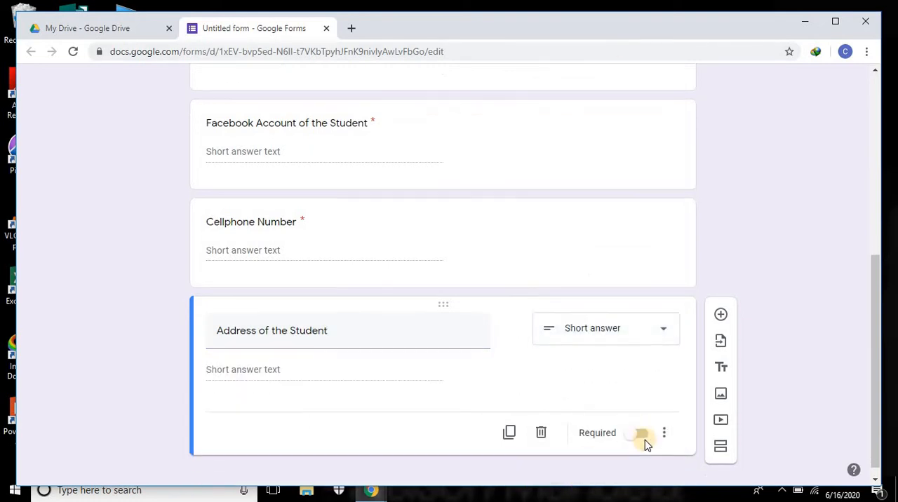
left_click(639, 423)
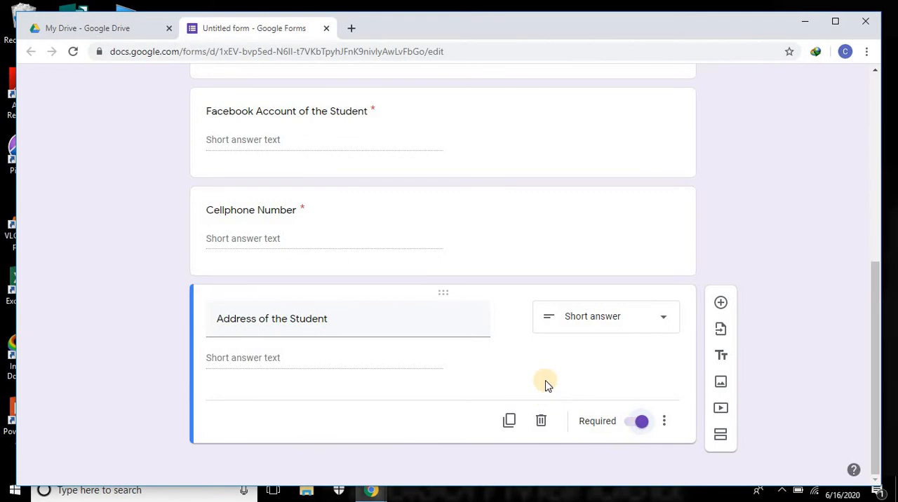
Step: Review all questions of the form and open its respondent preview
scroll(547, 384, "up", 5)
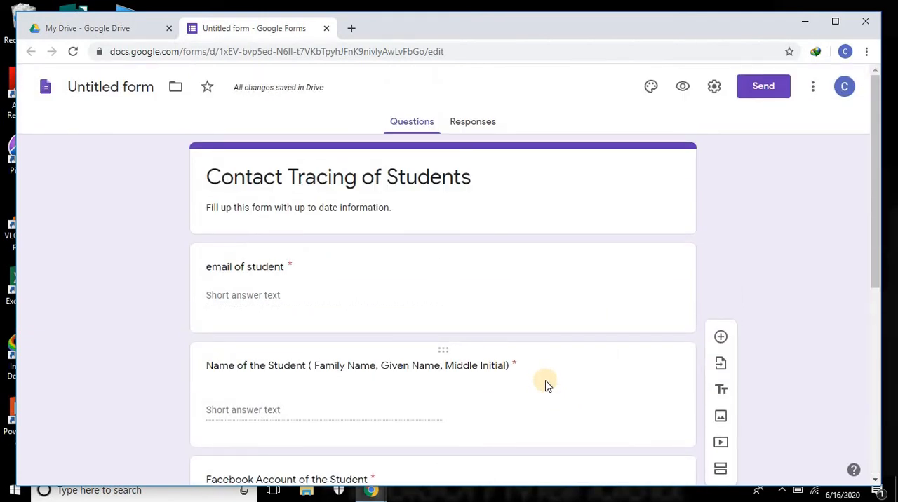
scroll(547, 385, "down", 5)
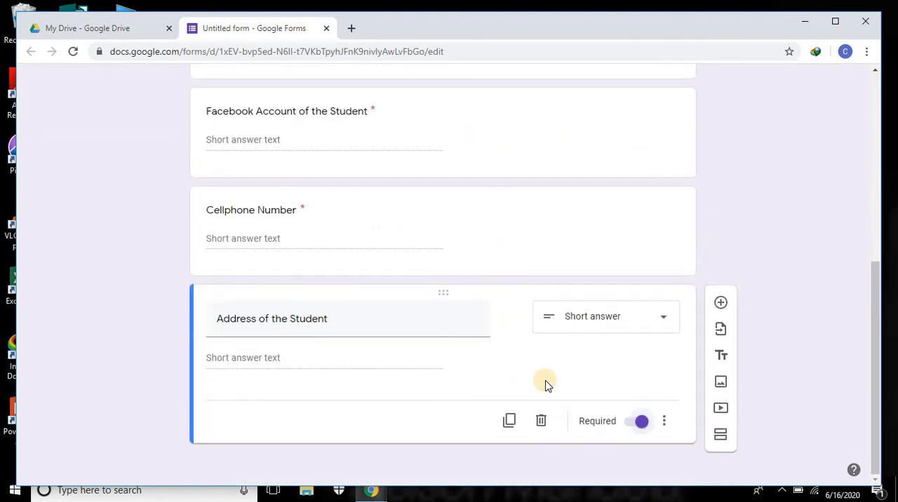
scroll(546, 384, "up", 5)
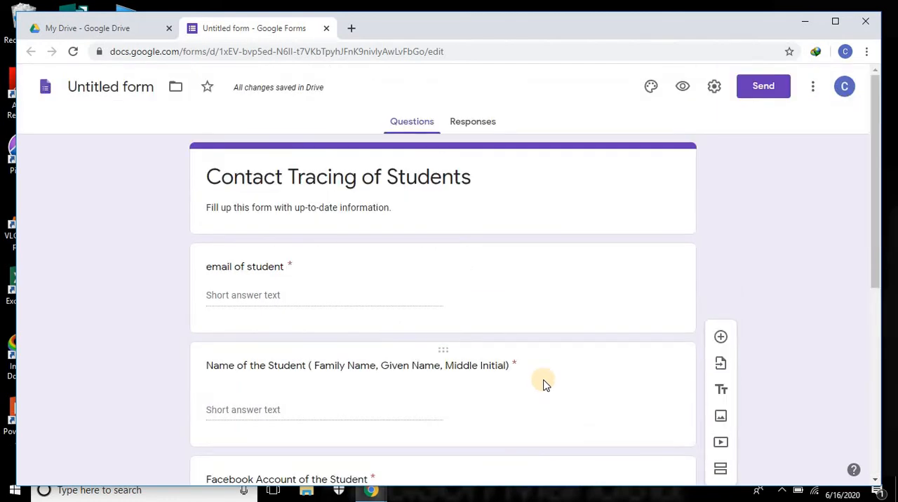
scroll(546, 384, "down", 5)
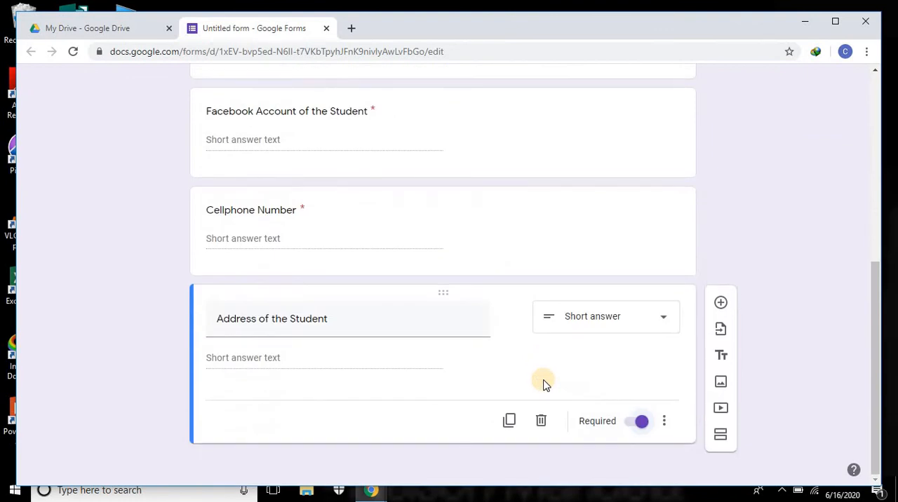
scroll(546, 385, "up", 5)
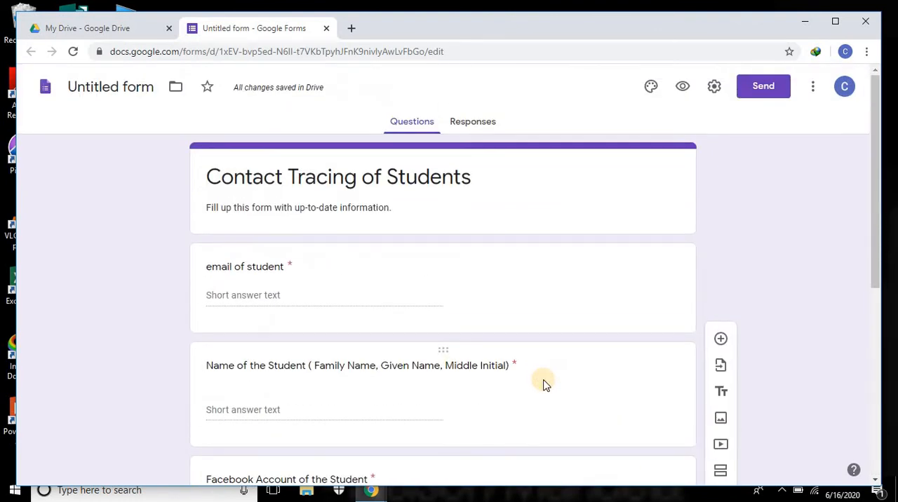
left_click(684, 90)
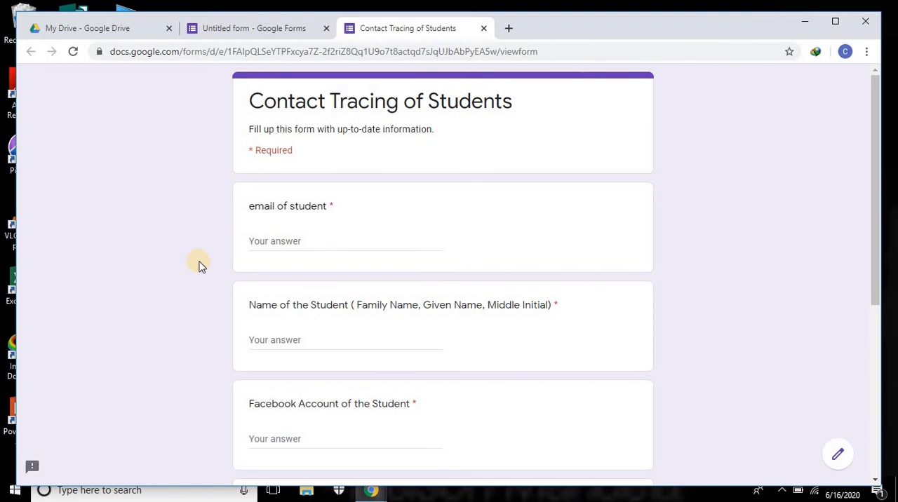
Step: Fill in a sample e-mail address for the student in the form preview
scroll(280, 168, "down", 2)
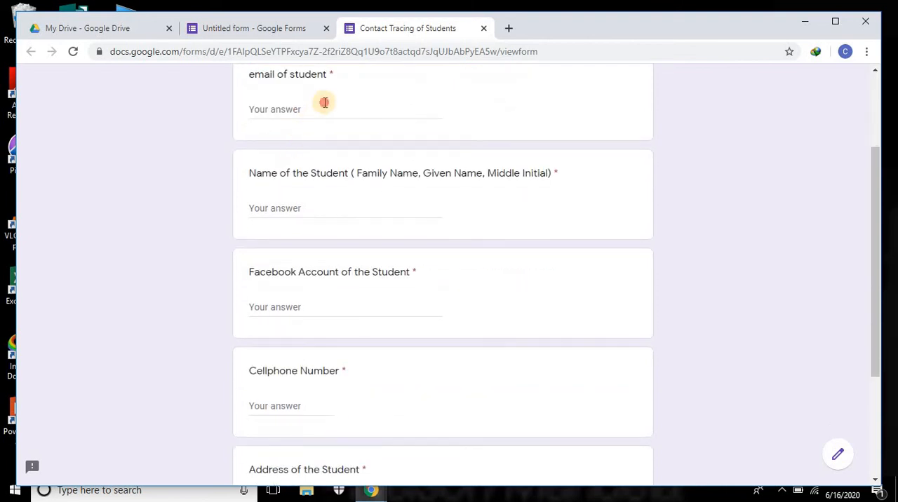
left_click(325, 103)
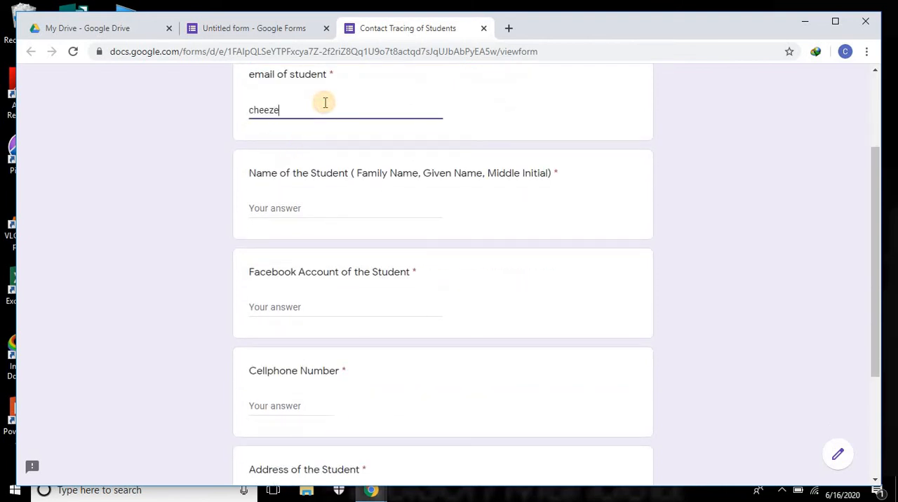
Step: Fill in the student's full name in the order family name, given name, middle name
left_click(318, 209)
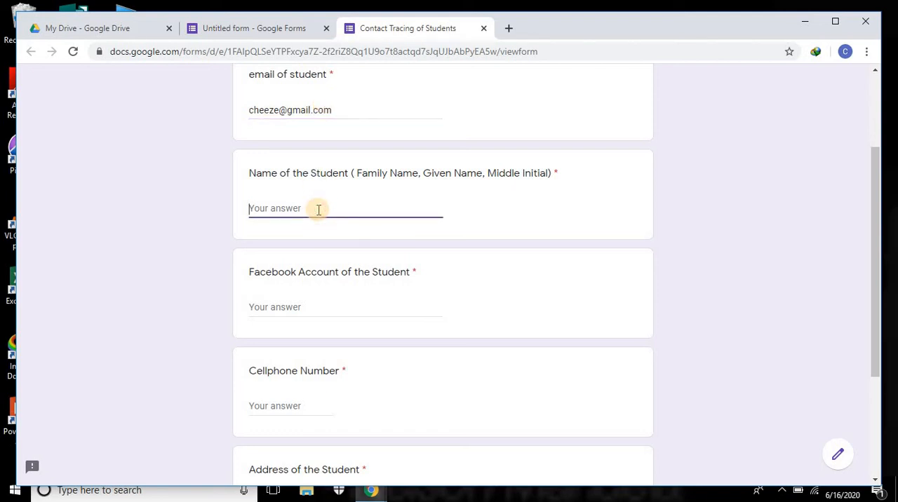
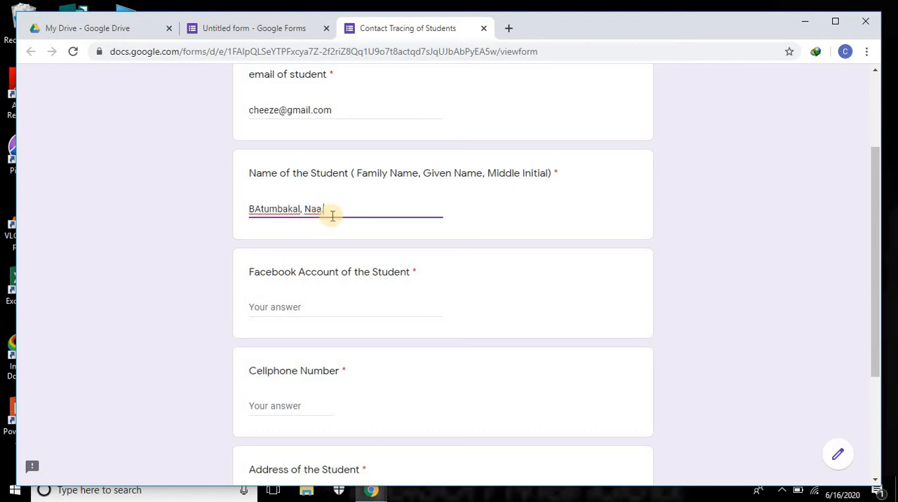
Step: Fill in the student's Facebook account and a sample cellphone number
scroll(333, 210, "down", 3)
left_click(336, 176)
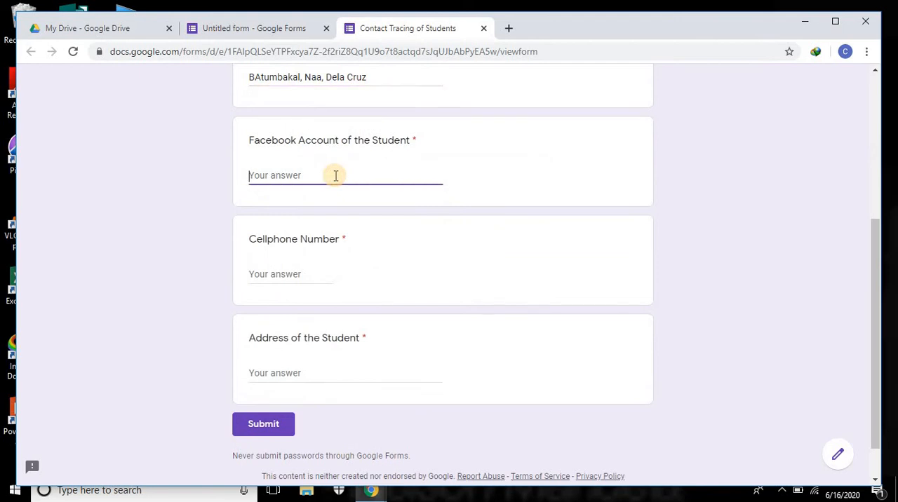
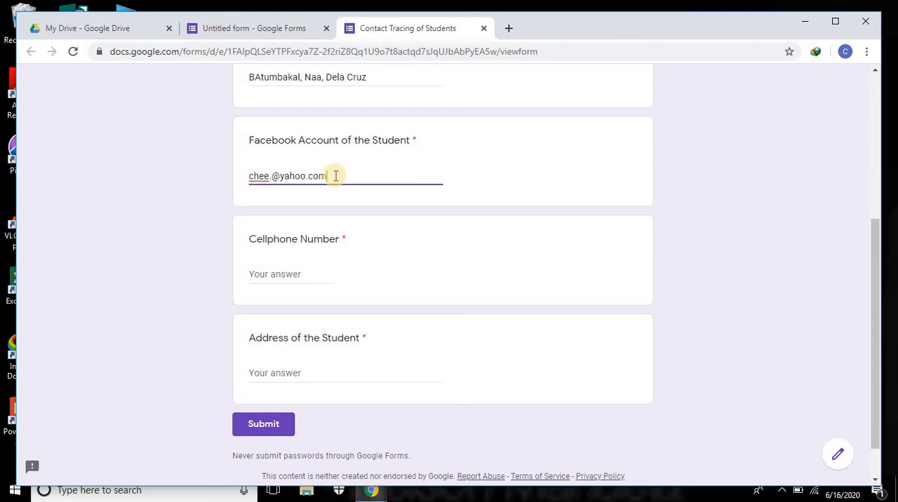
left_click(284, 278)
type("1234")
Step: Fill in a sample town and province as the student's address in the form preview
scroll(286, 279, "down", 1)
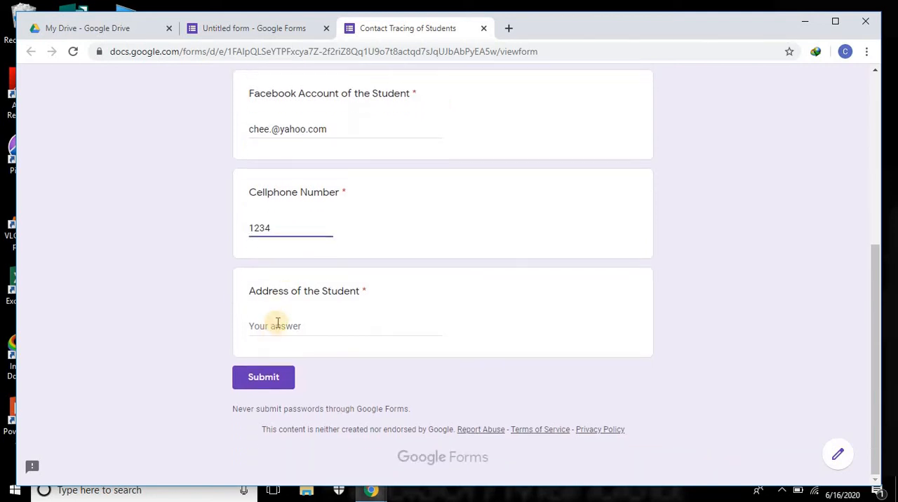
left_click(278, 324)
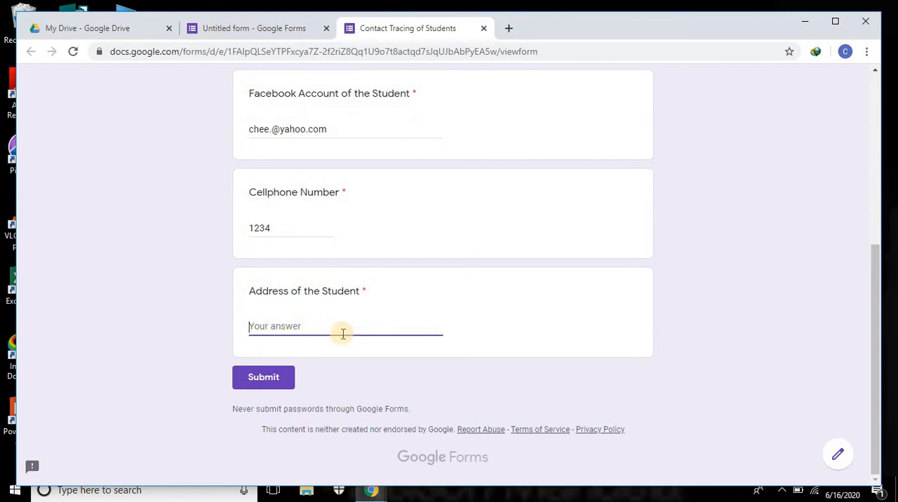
type("KAabcan")
key("BackSpace")
key("BackSpace")
key("BackSpace")
key("BackSpace")
key("BackSpace")
key("BackSpace")
key("BackSpace")
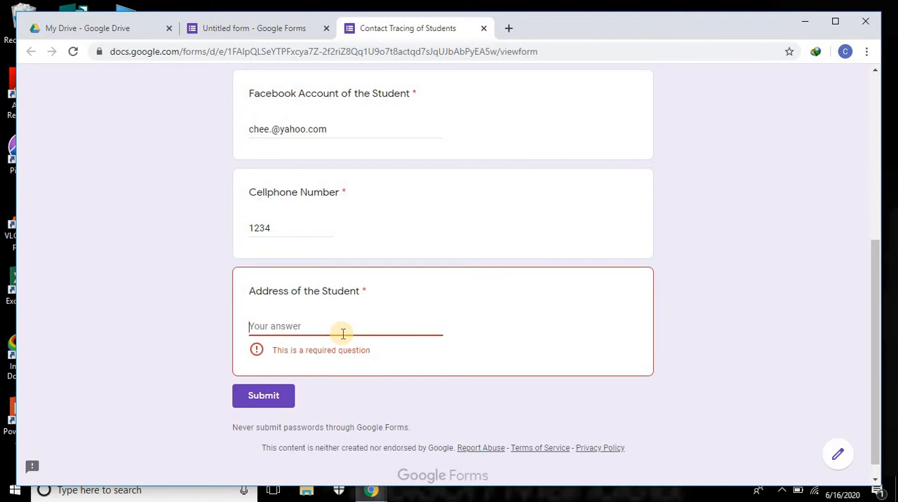
type("Kabacan")
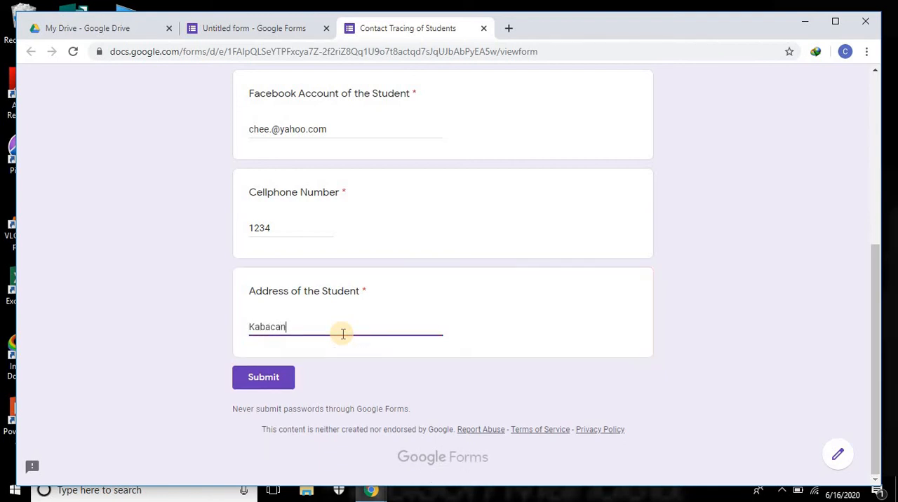
type(", Cotabato")
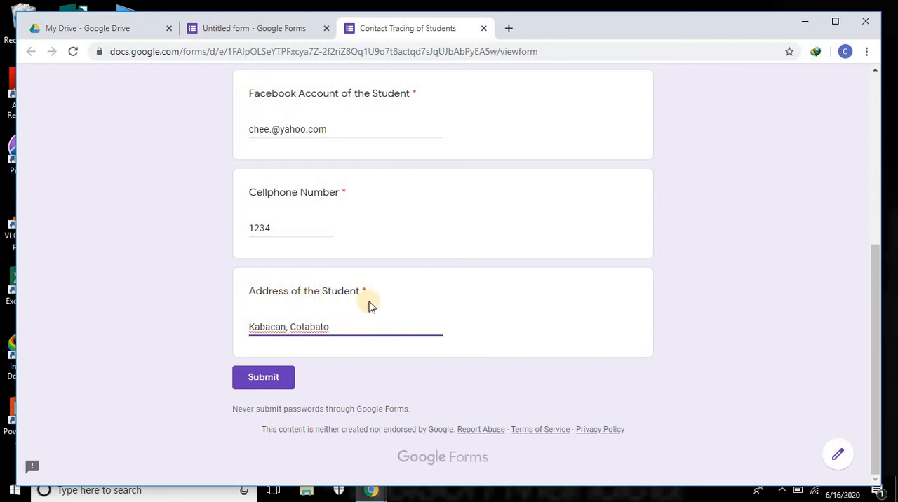
Step: Stay on the filled-in form preview, check the answers and submit the test response
left_click(844, 459)
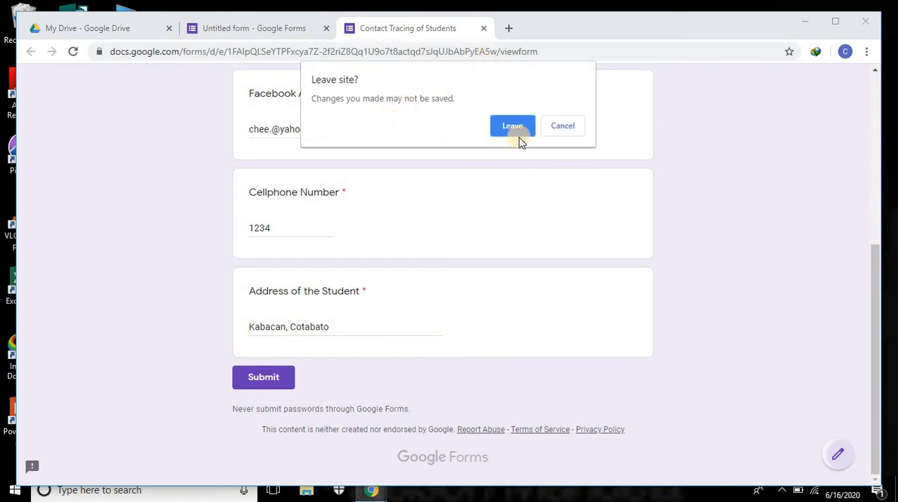
left_click(566, 133)
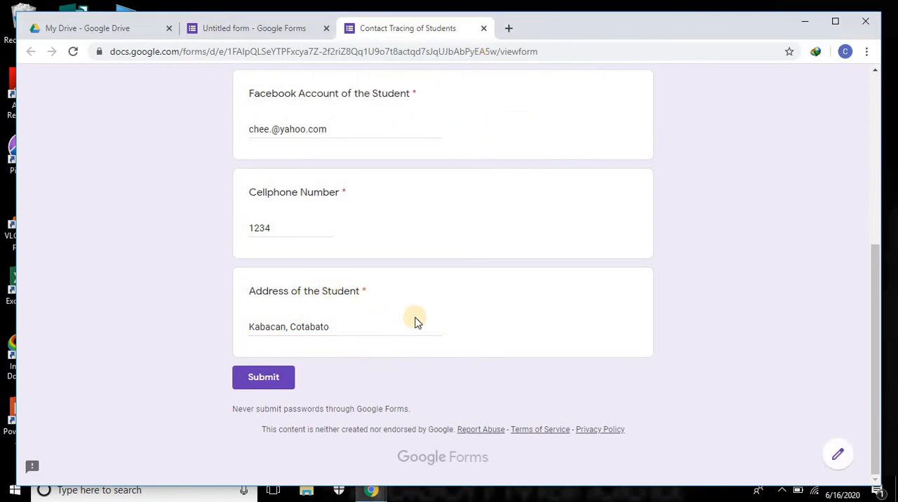
scroll(414, 317, "up", 5)
scroll(450, 311, "down", 5)
left_click(256, 377)
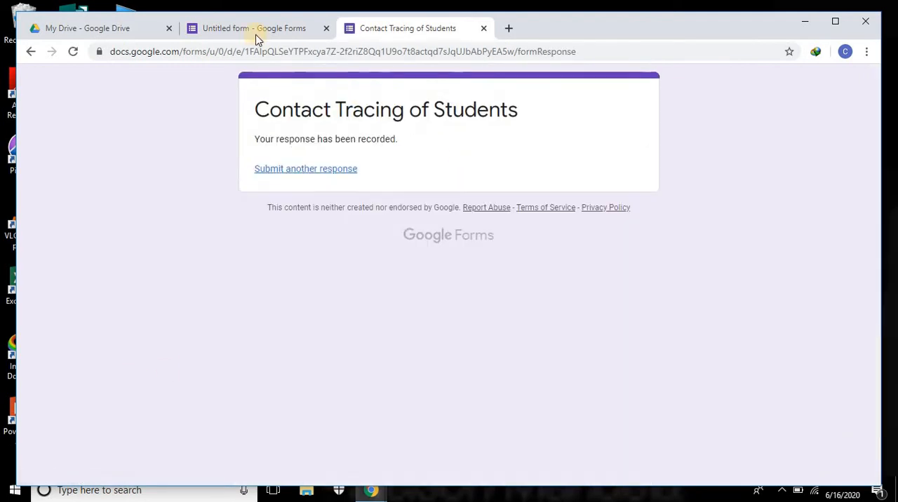
Step: In the form editor, change the last question's title to "Address of the Student ( House Number, Sitio, Barangay, Municipality)"
left_click(232, 32)
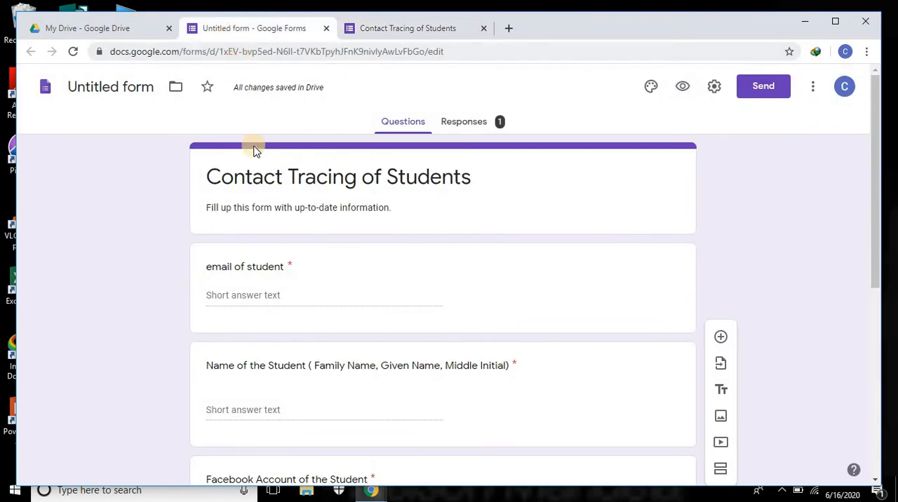
scroll(267, 204, "down", 5)
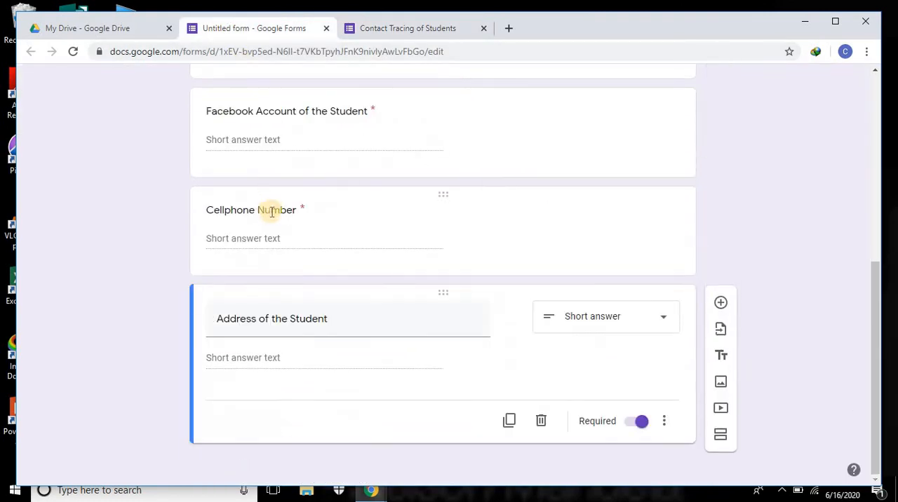
left_click(356, 319)
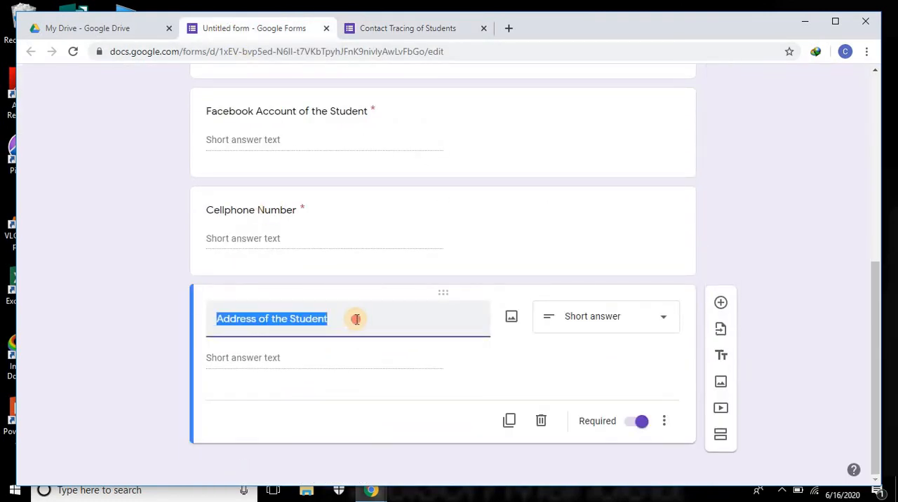
left_click(356, 319)
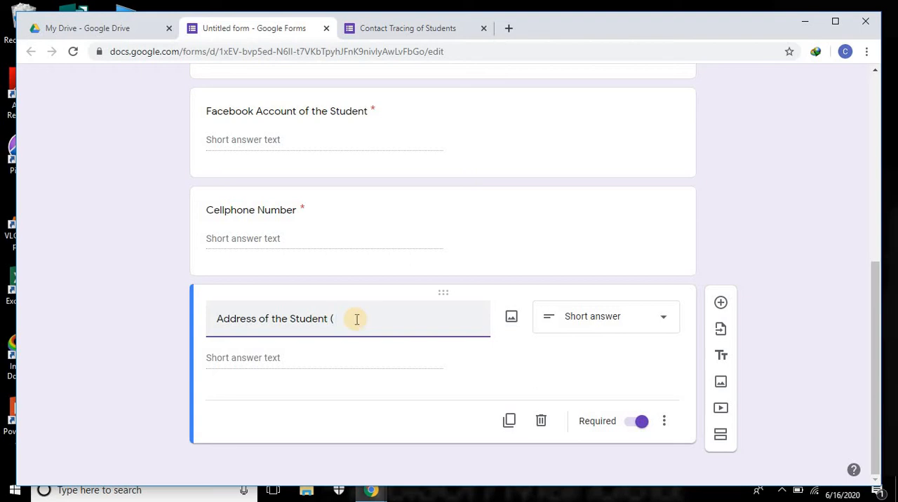
type("House Number, Sitio, ")
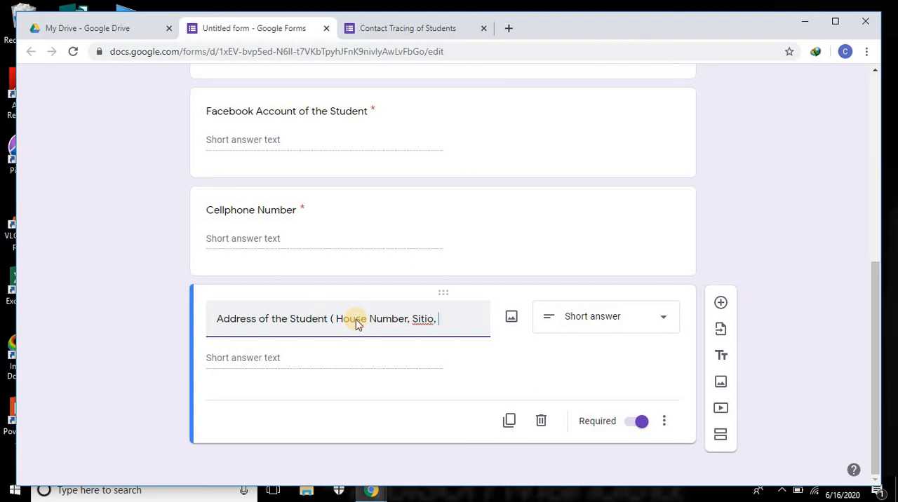
type("Barangg")
key("BackSpace")
type("ay, ")
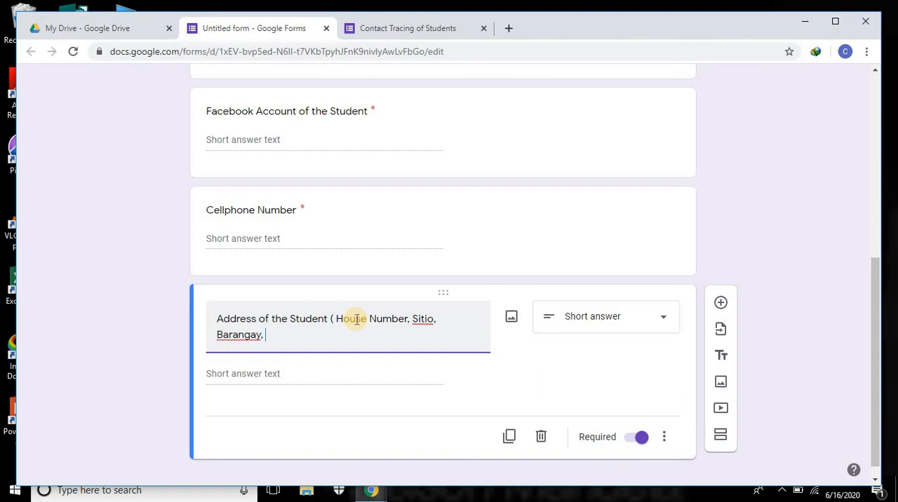
type("MUNICI")
key("BackSpace")
key("BackSpace")
key("BackSpace")
key("BackSpace")
key("BackSpace")
type("unicipality)")
scroll(653, 407, "down", 1)
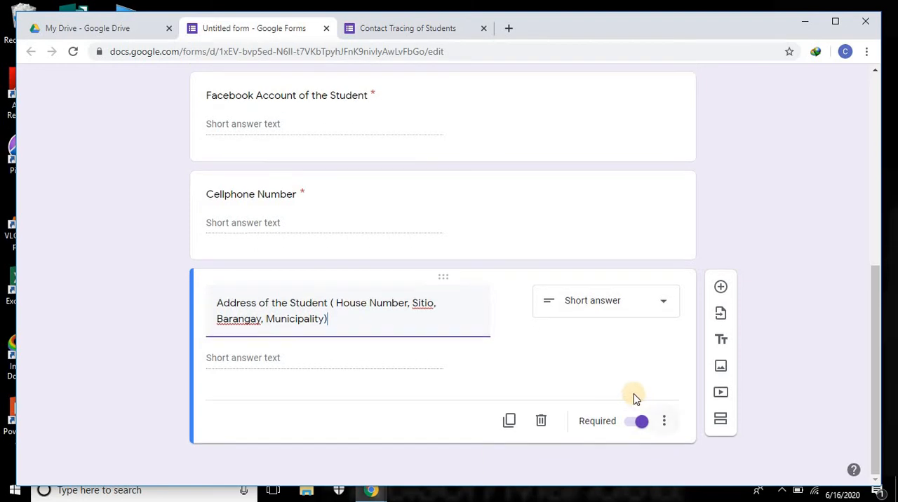
Step: Create a new spreadsheet named "Untitled form (Responses)" for the form's responses and decline offline access
scroll(632, 392, "up", 6)
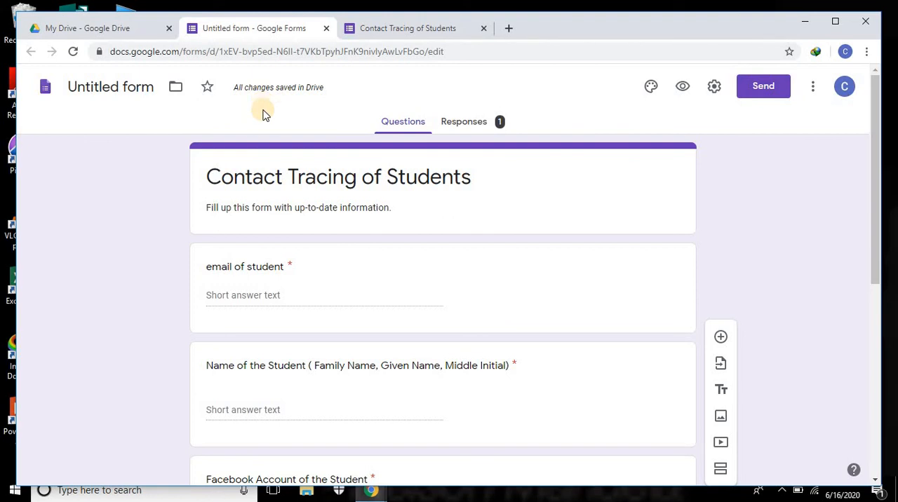
left_click(465, 126)
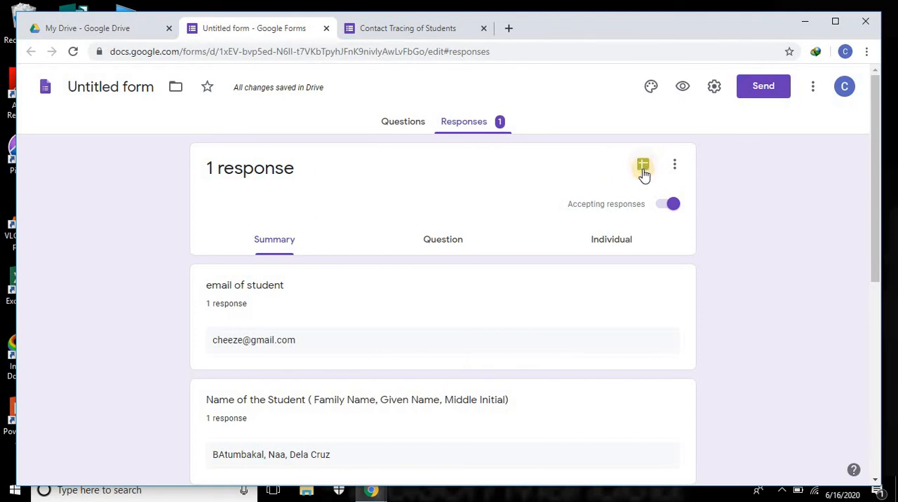
left_click(644, 170)
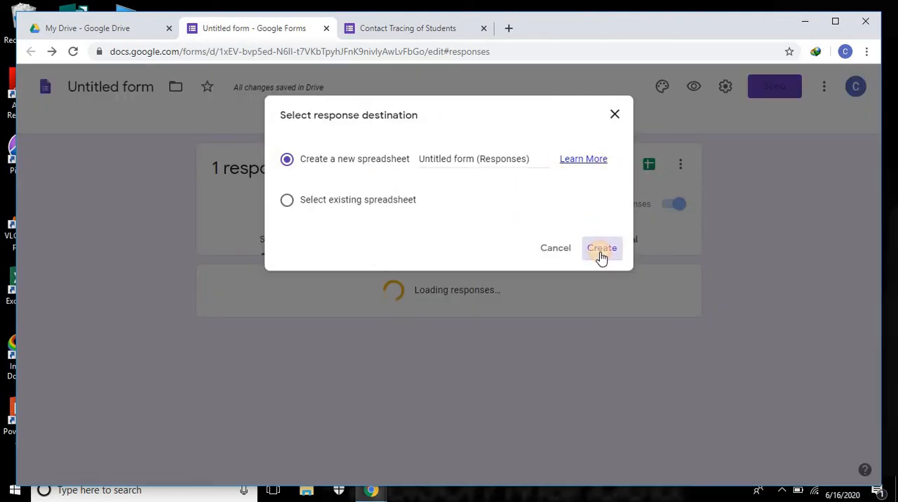
left_click(601, 256)
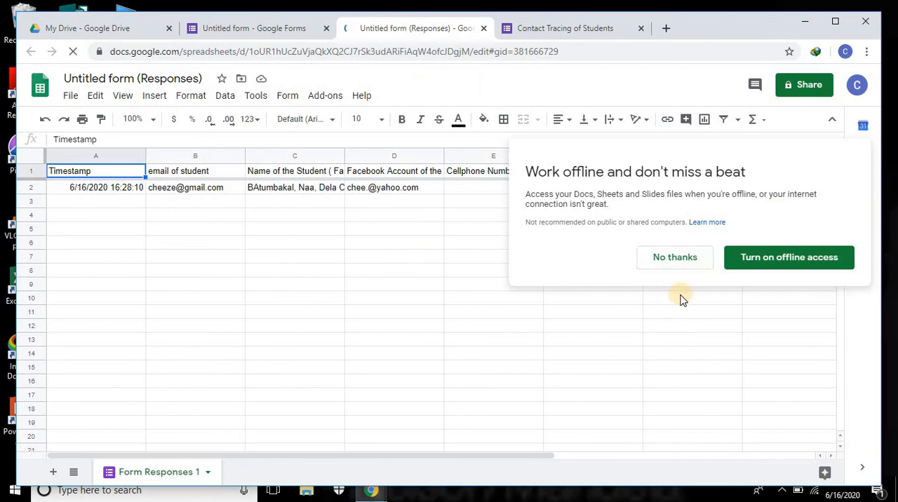
left_click(676, 260)
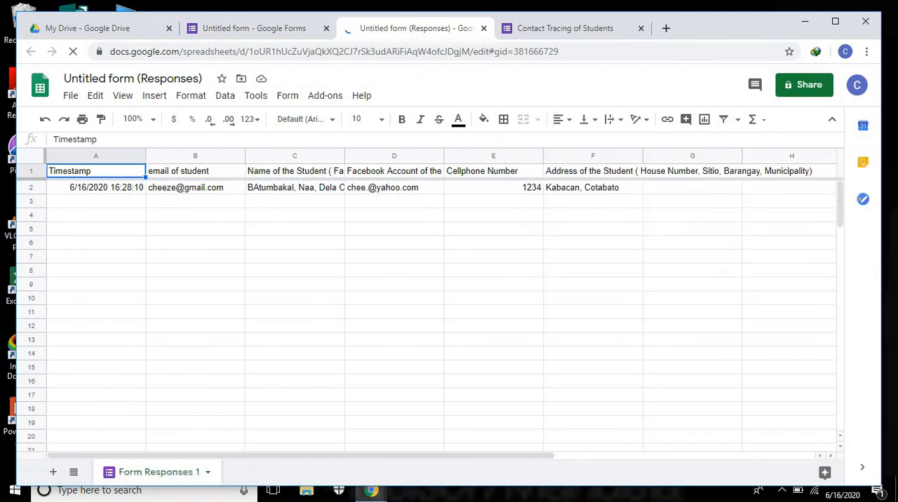
Step: Set the form to collect email addresses, send response receipts if the respondent requests it, limit to 1 response, and allow editing after submission
left_click(238, 28)
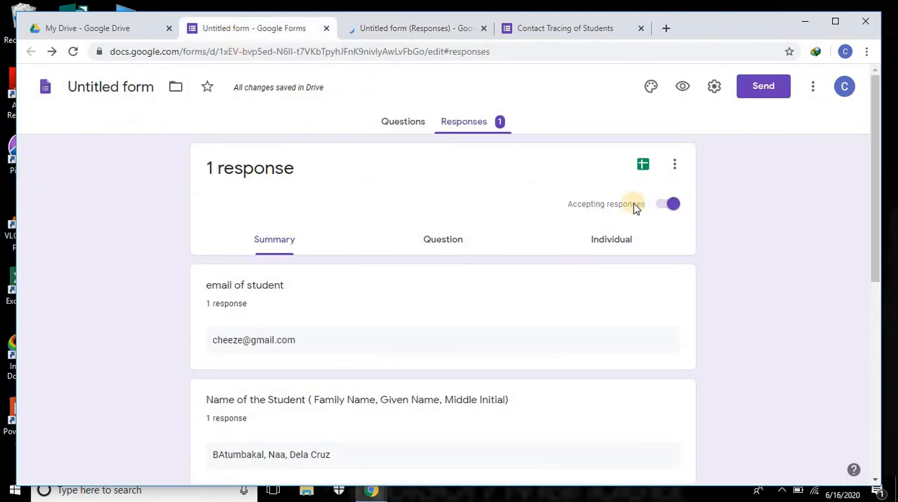
left_click(716, 87)
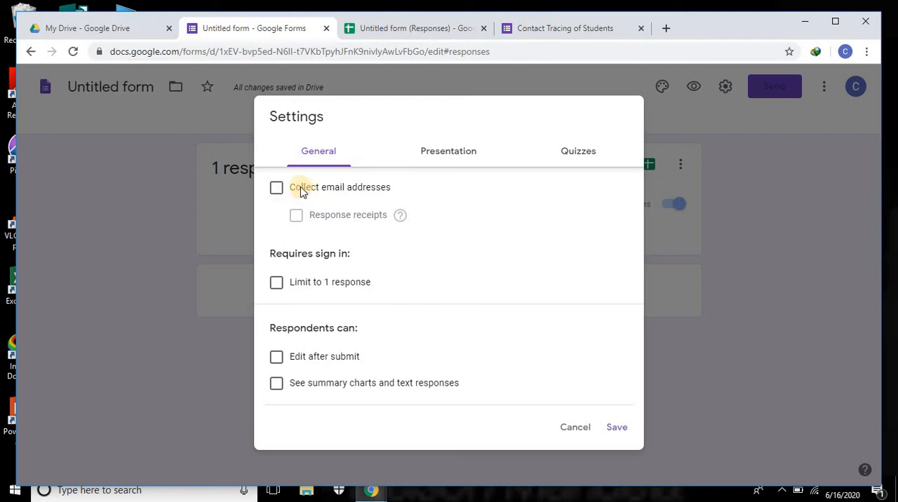
left_click(278, 190)
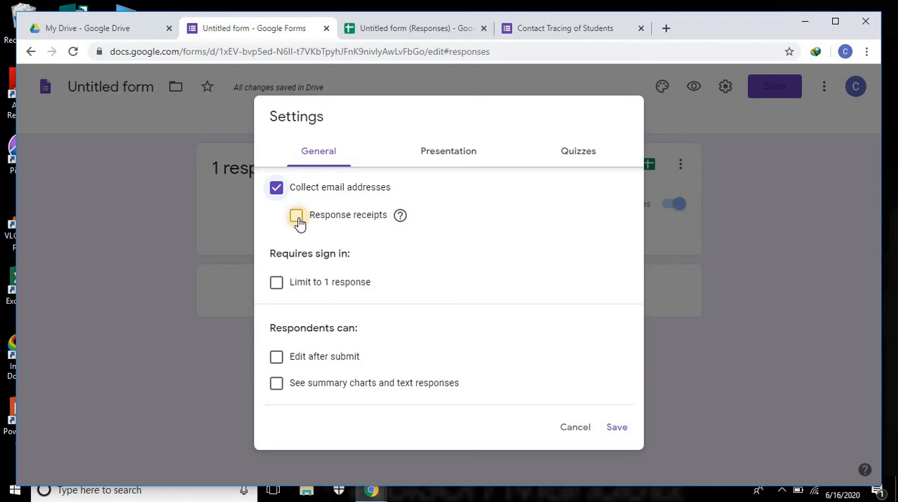
left_click(297, 216)
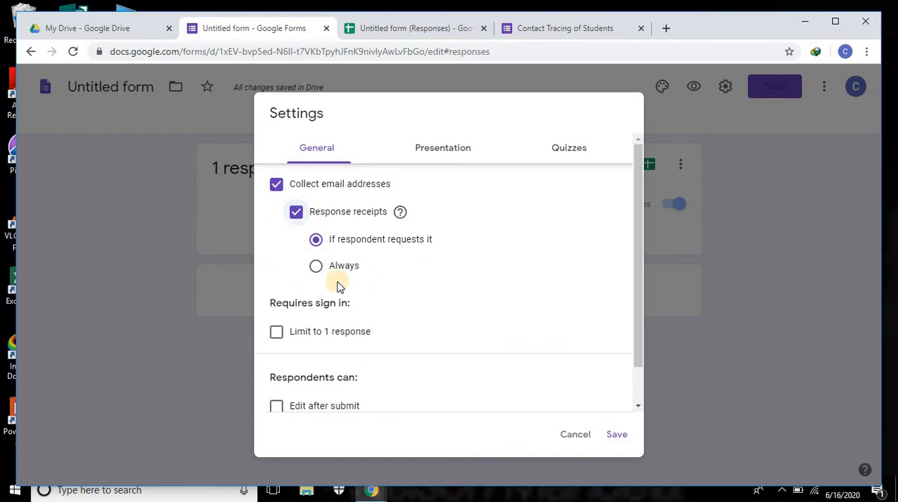
scroll(337, 285, "down", 1)
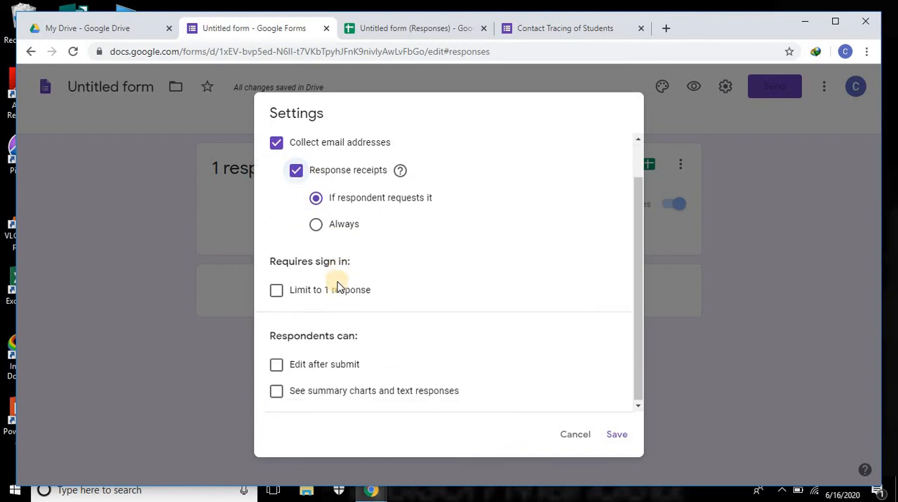
left_click(278, 290)
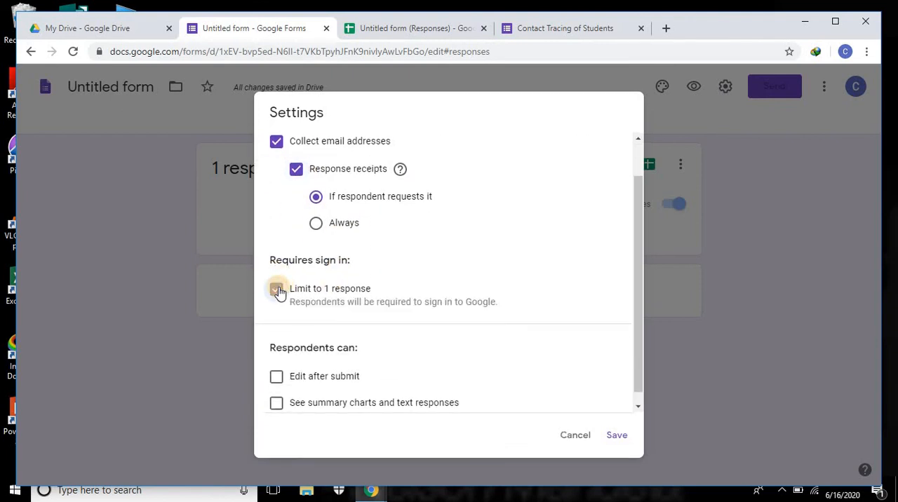
scroll(435, 327, "down", 1)
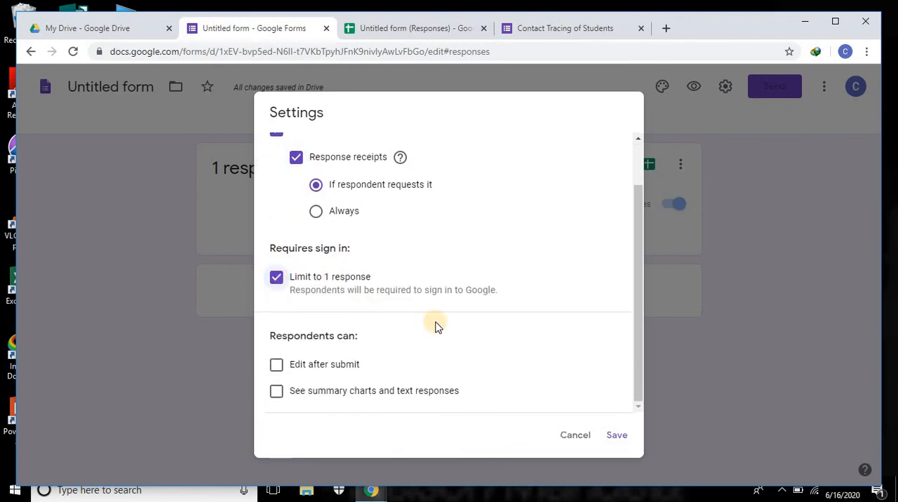
left_click(277, 365)
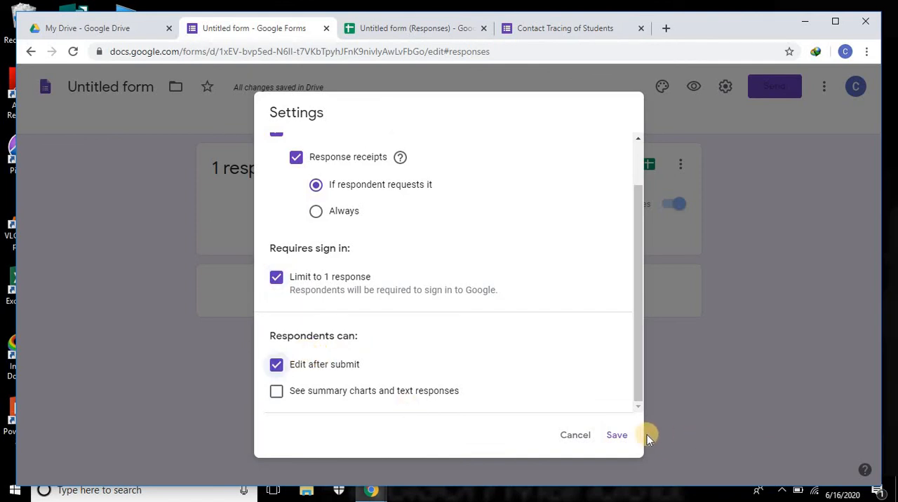
left_click(617, 435)
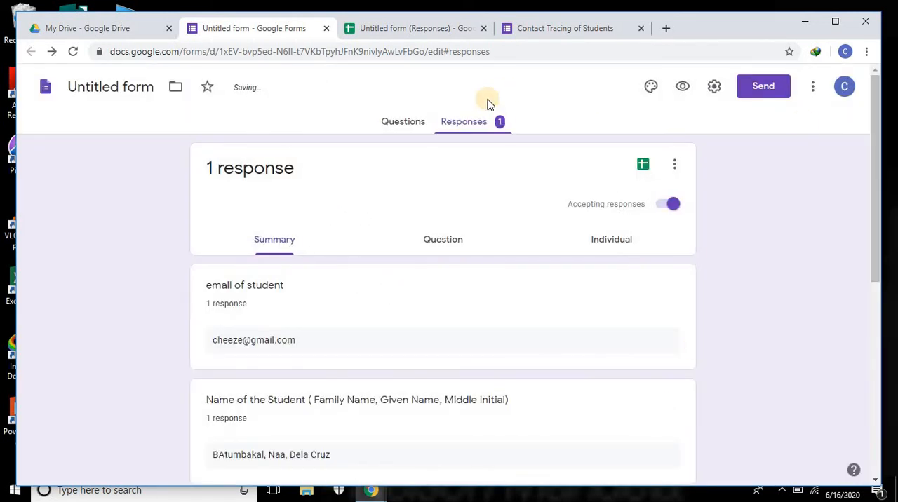
Step: Review the form's Presentation settings and save them without changes
left_click(712, 88)
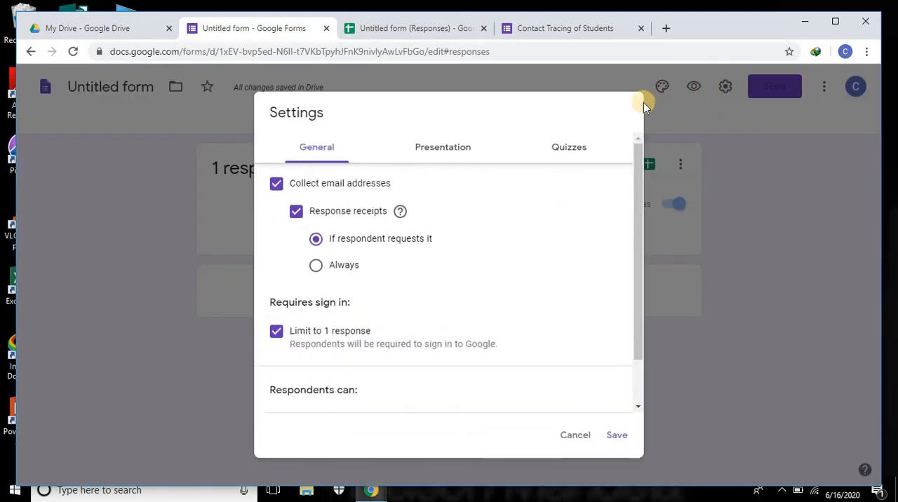
left_click(449, 155)
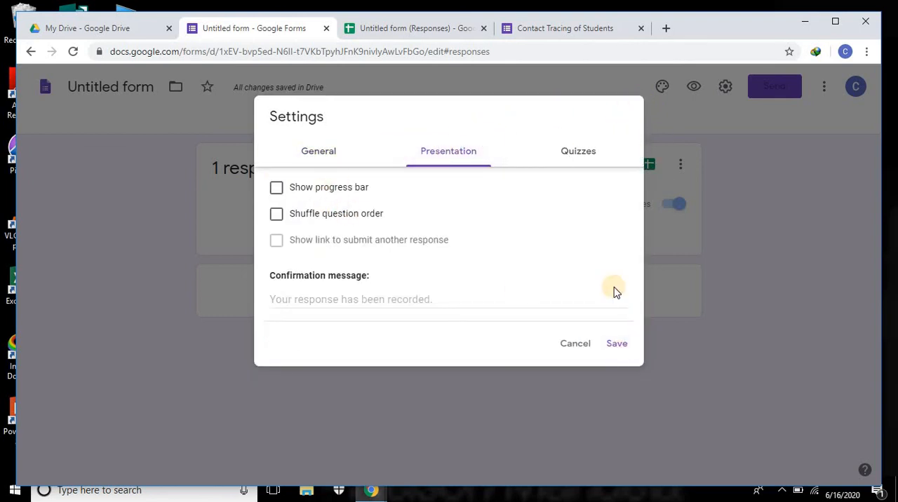
left_click(615, 344)
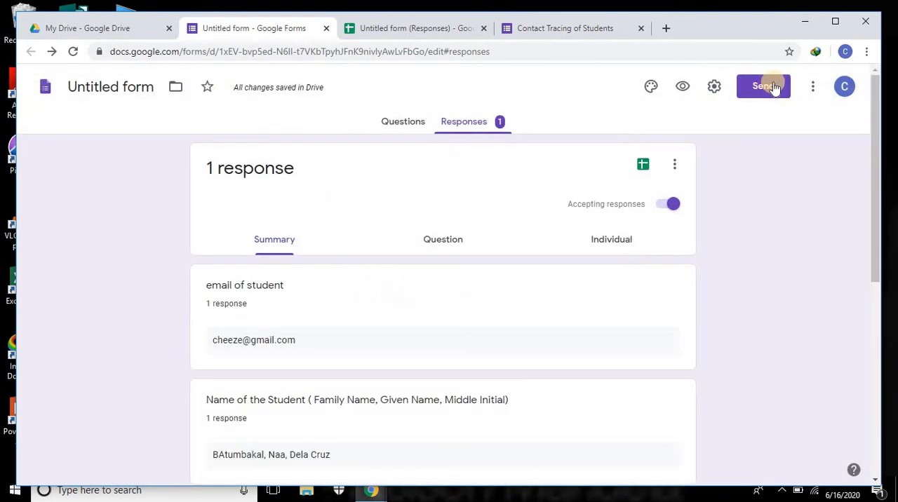
Step: Copy a shortened link for sending the form and minimize the browser to reach the desktop
left_click(768, 86)
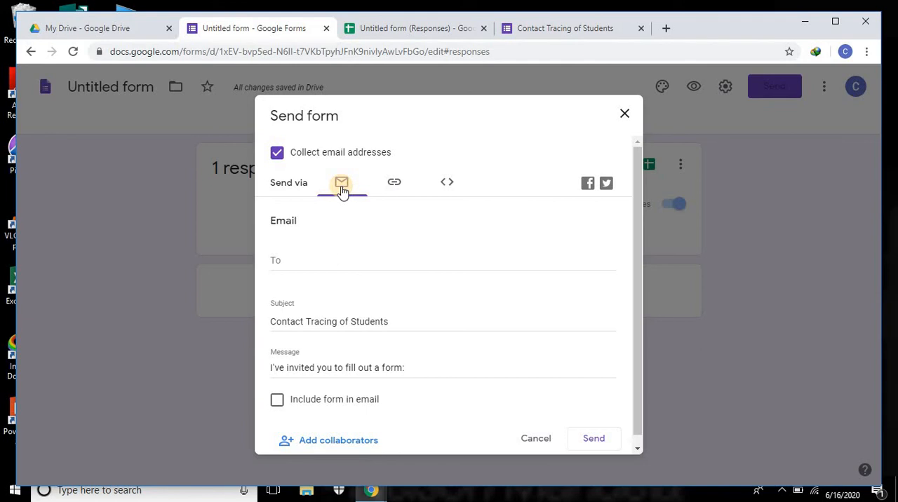
left_click(392, 188)
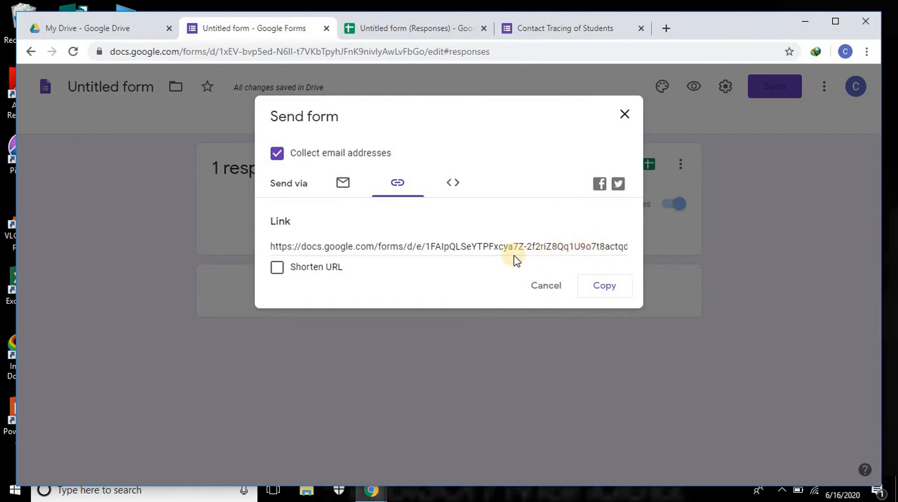
left_click(277, 269)
left_click(605, 289)
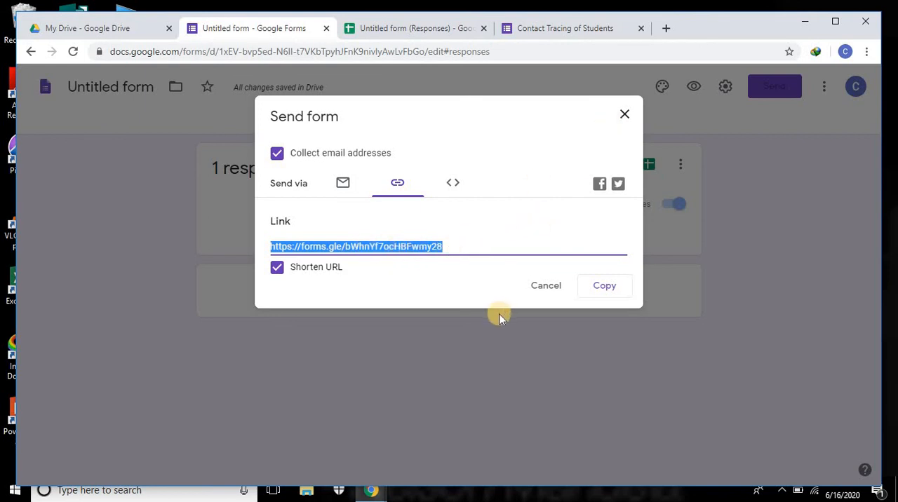
left_click(805, 21)
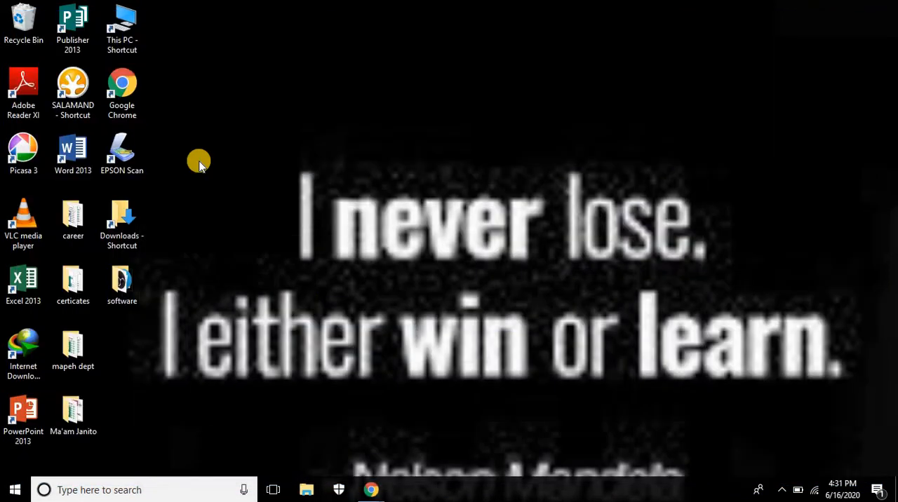
Step: Open Word 2013 with a maximized blank document and paste the copied form link into it
double_click(80, 162)
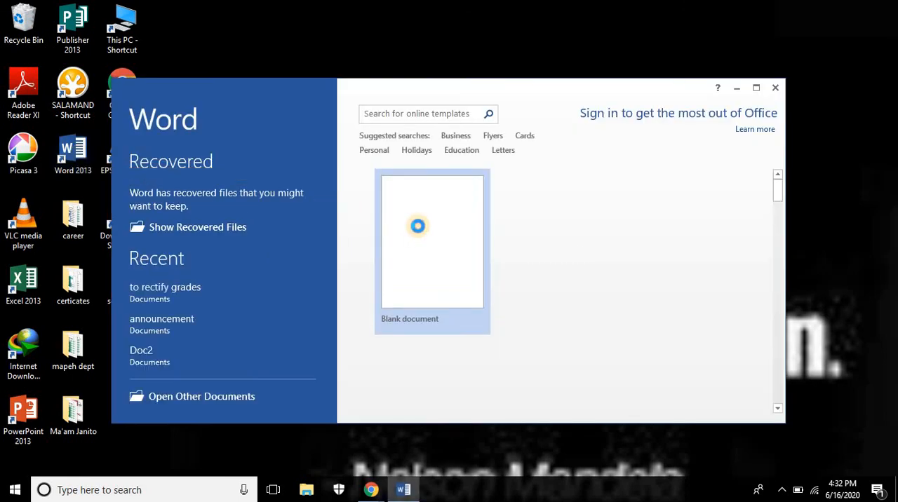
left_click(418, 225)
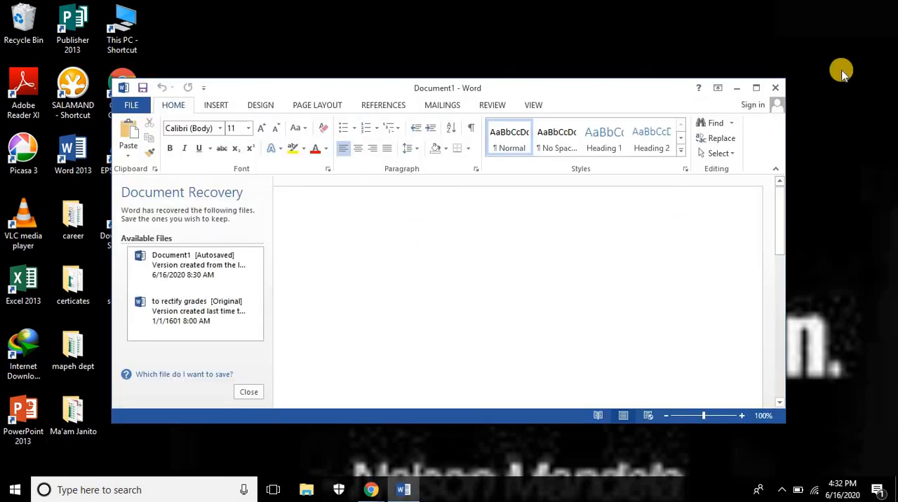
left_click(755, 89)
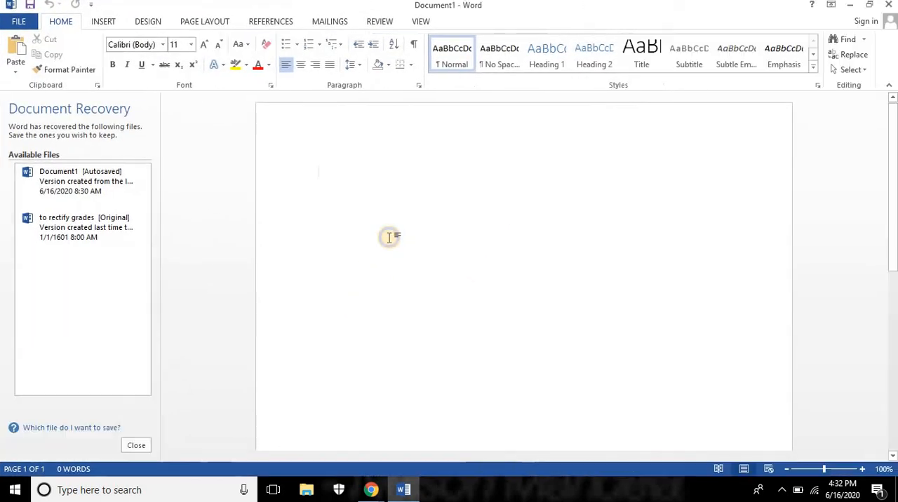
right_click(390, 239)
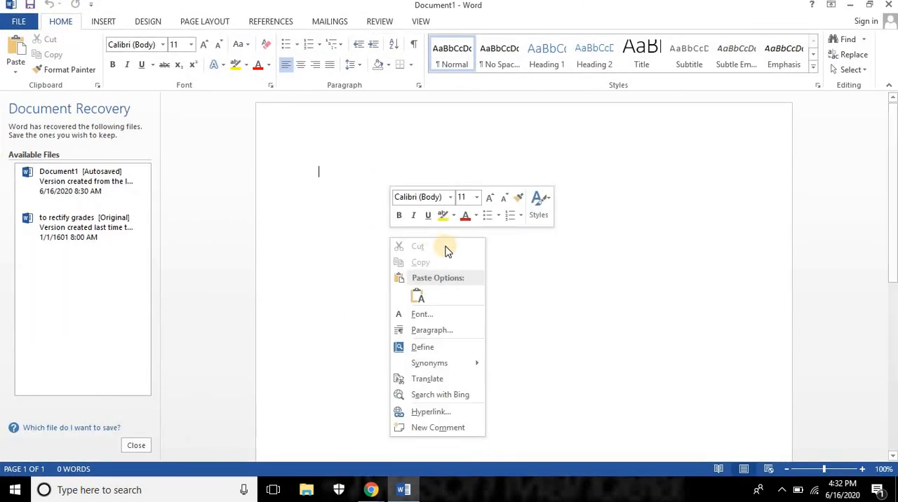
left_click(417, 296)
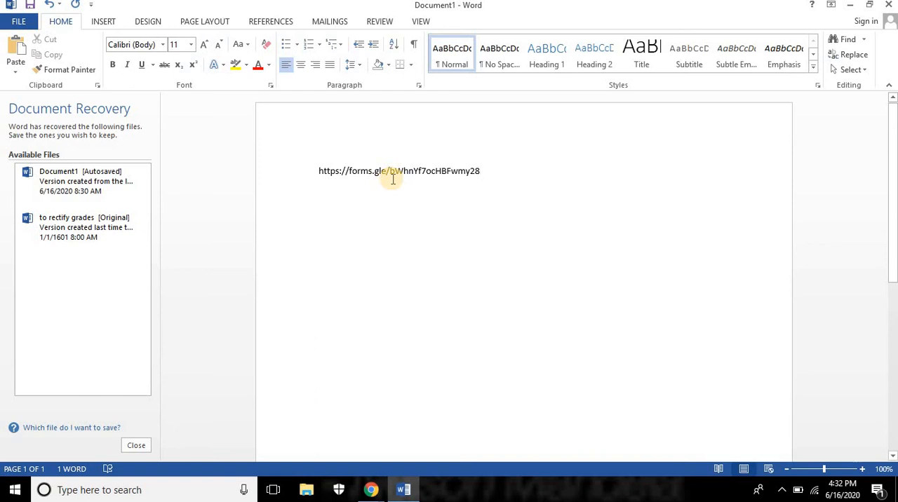
Step: Minimize Word, return to the Untitled form window in Chrome and close the Send form dialog
left_click(364, 494)
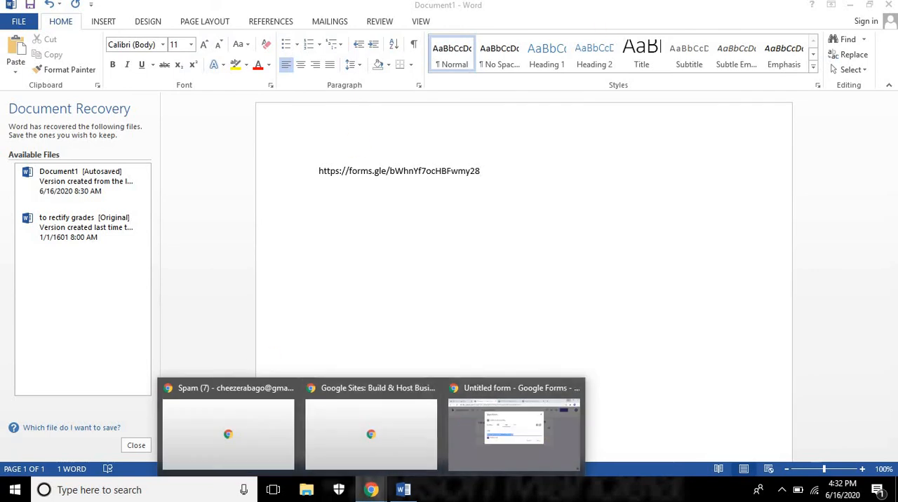
left_click(850, 5)
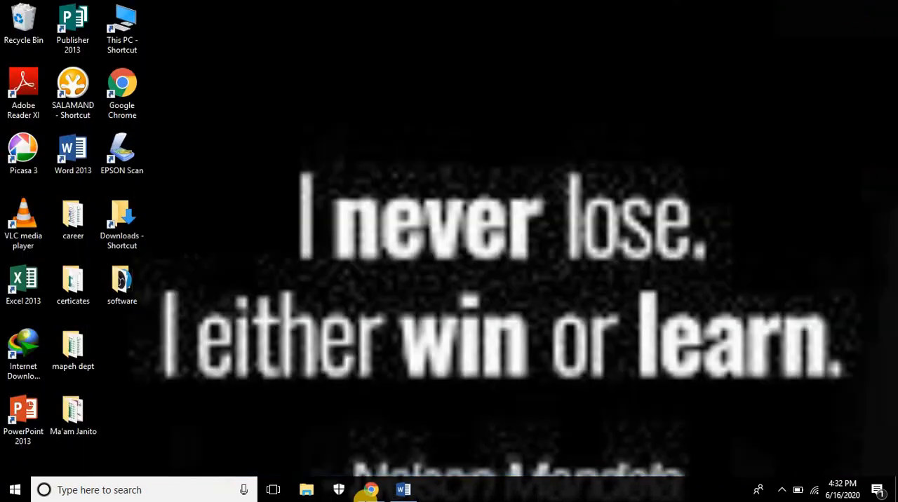
mouse_move(370, 495)
left_click(518, 441)
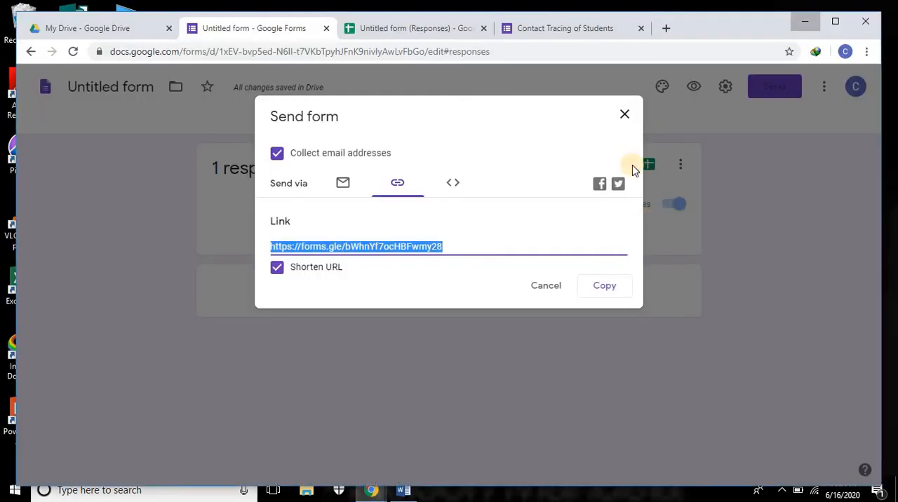
left_click(622, 116)
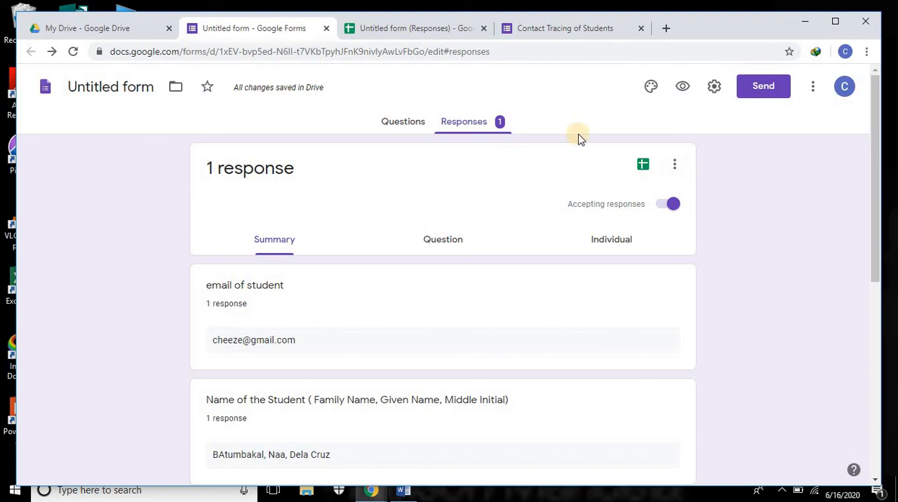
Step: Make a copy of the form named "Copy of Untitled form" in My Drive, without sharing it with the same people
left_click(814, 88)
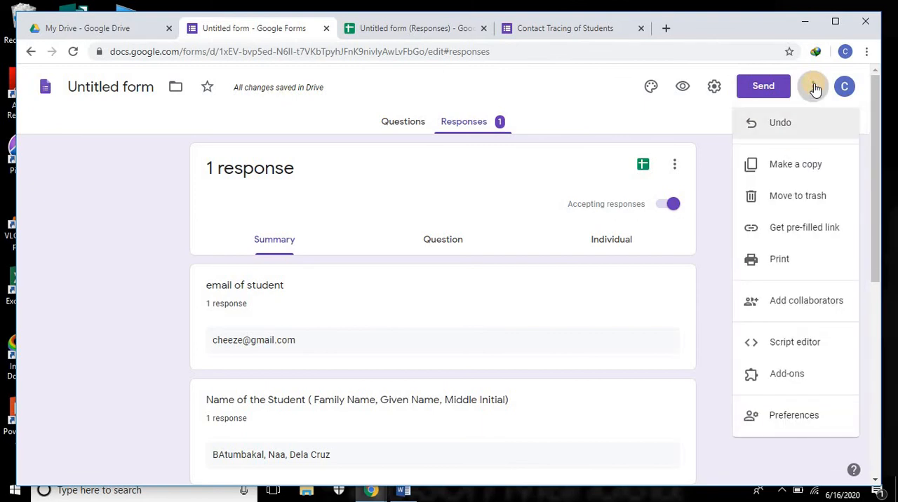
left_click(784, 171)
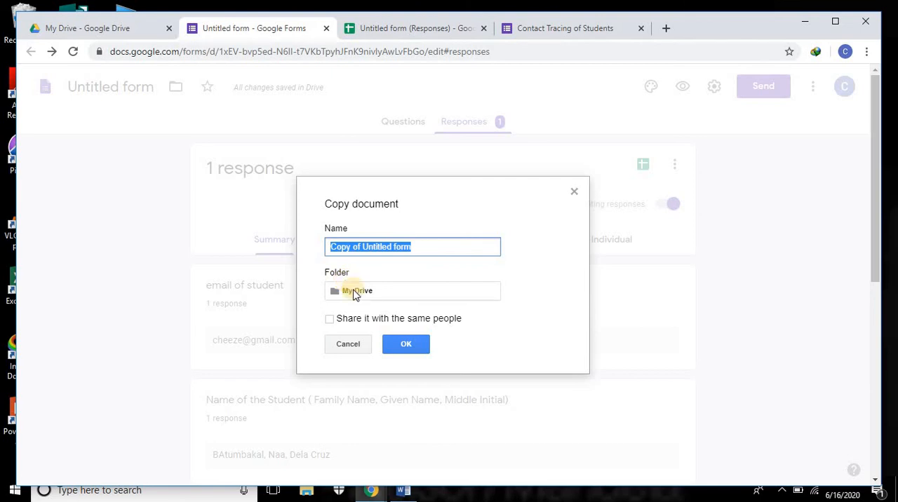
left_click(414, 348)
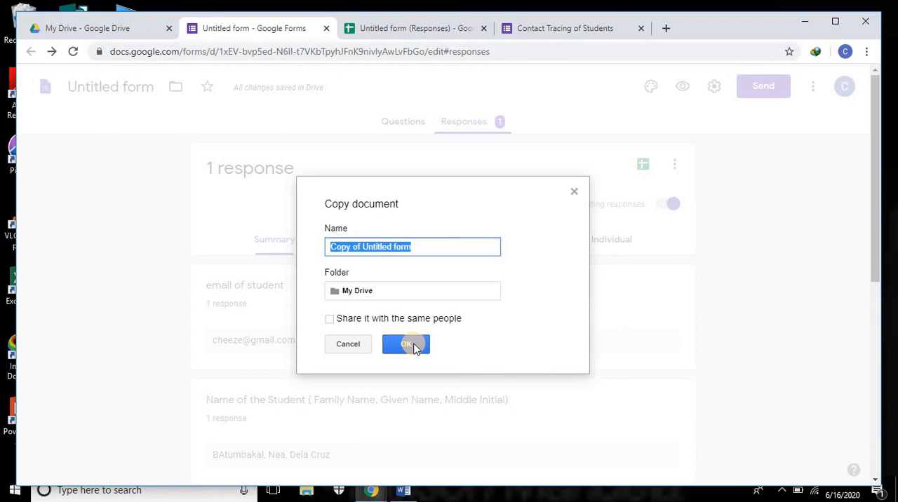